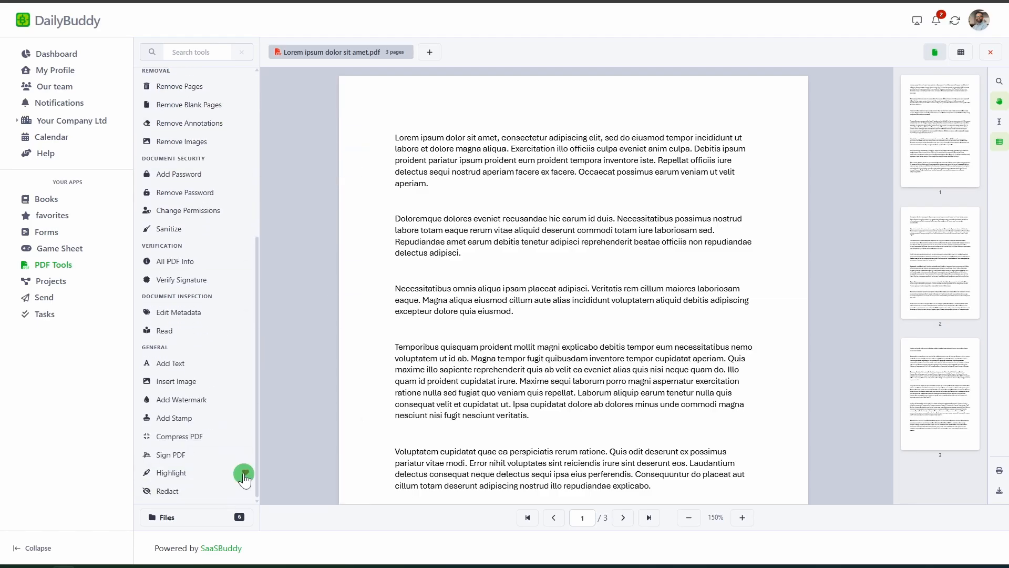
Add the Split tool from the page formatting group to the favorites.
scroll(241, 384, up, 4)
scroll(240, 383, up, 2)
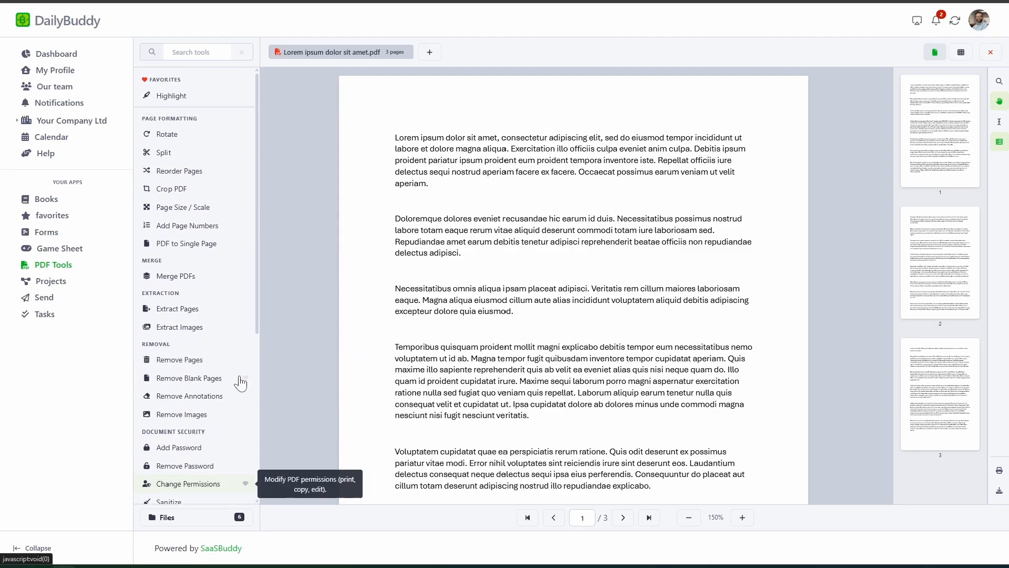
click(243, 153)
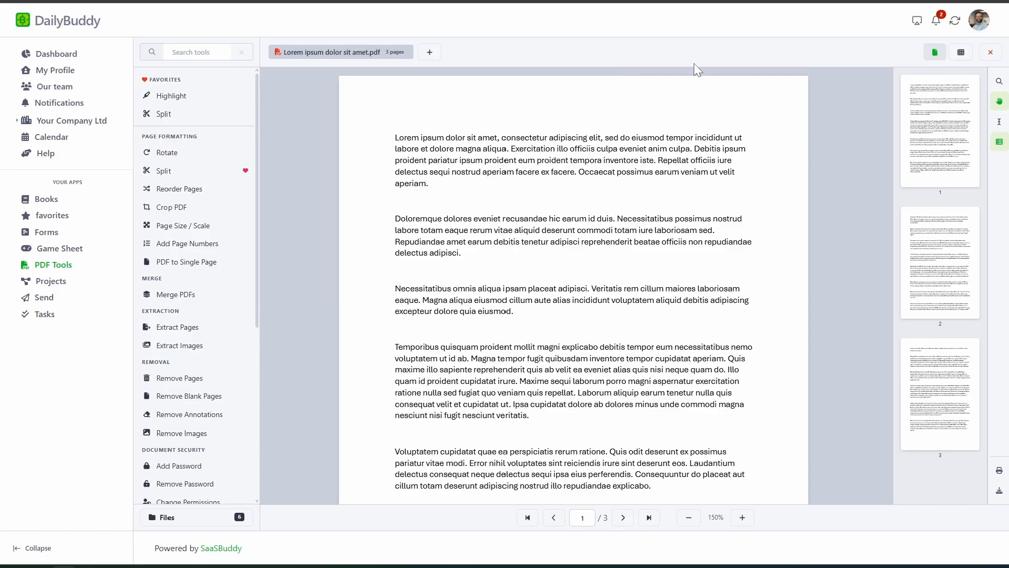
View all pages as a grid, and return to the single-page view with the page navigation thumbnails shown.
click(968, 54)
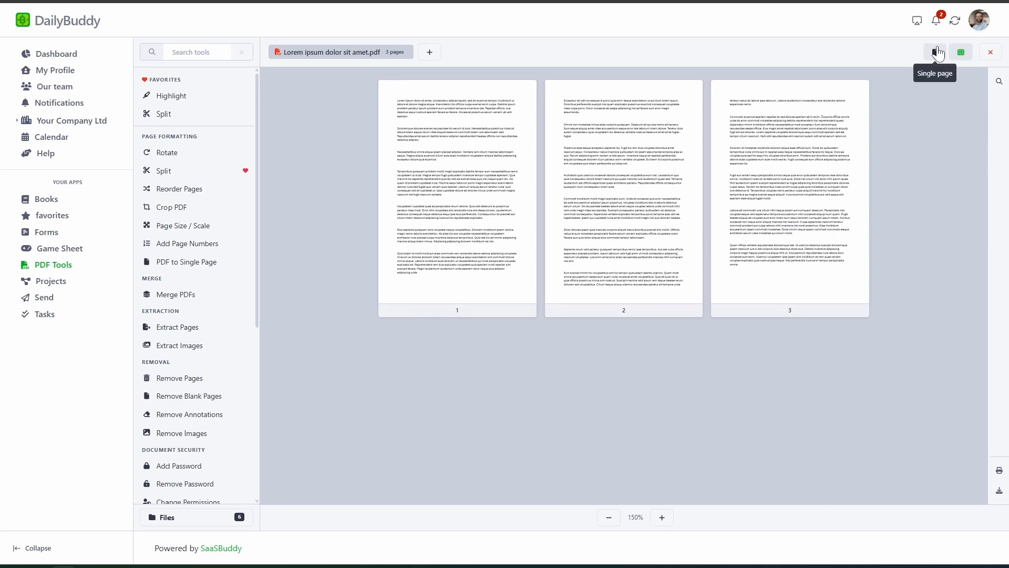
click(935, 52)
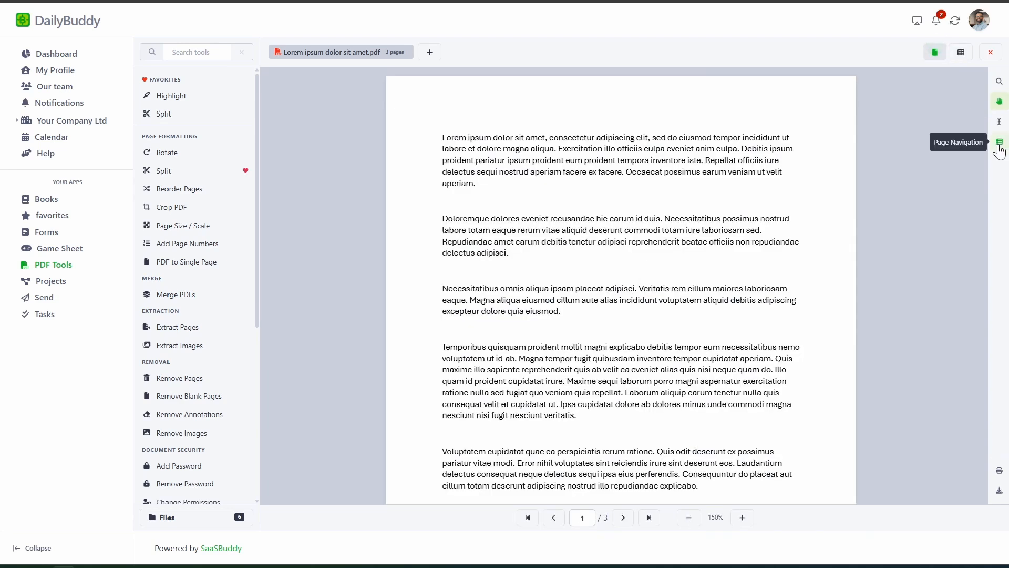
click(999, 141)
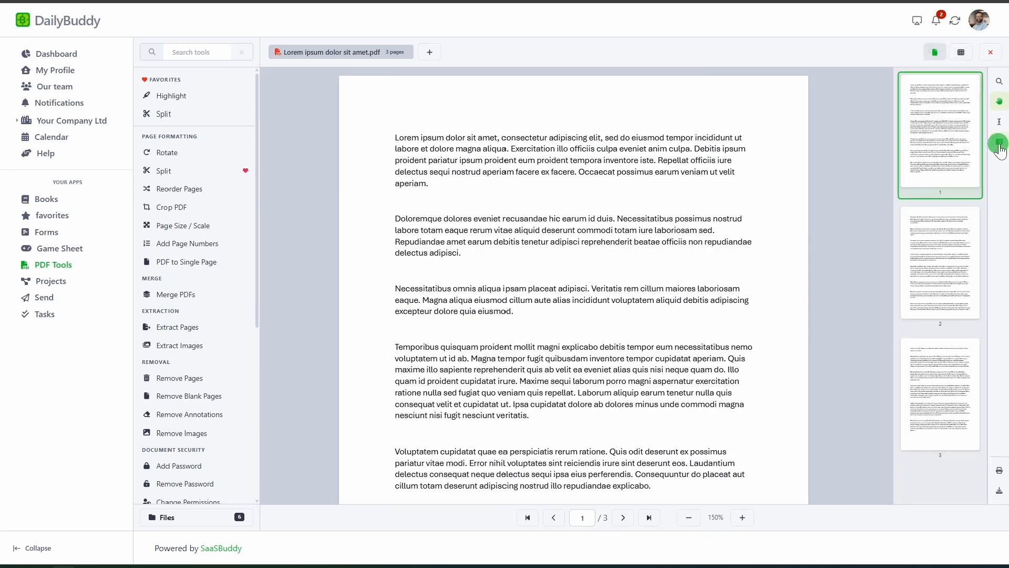
Look through pages 2 and 3 and return to page 1, trying the zoom at 125% and back at 150%.
click(926, 245)
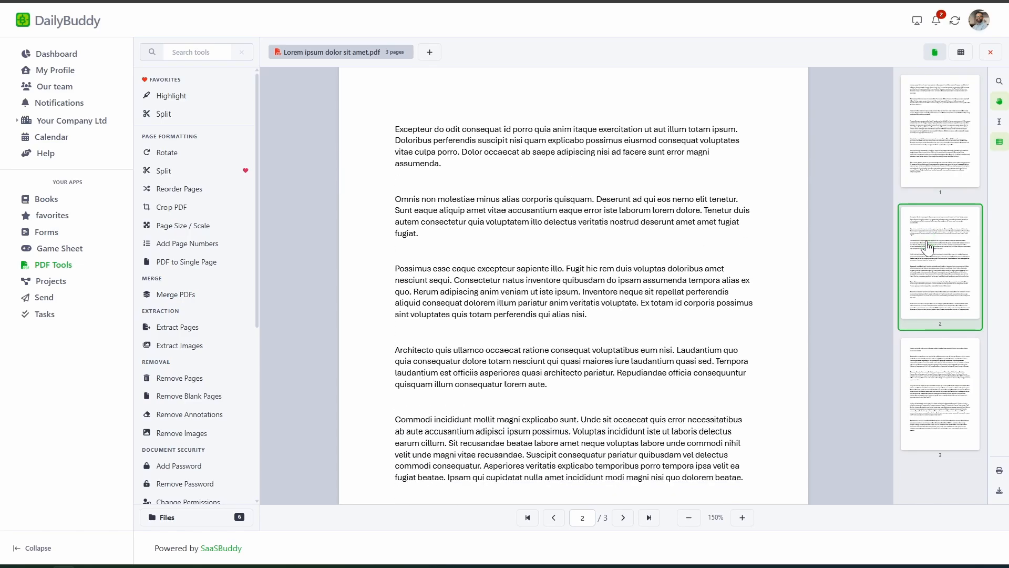
click(933, 371)
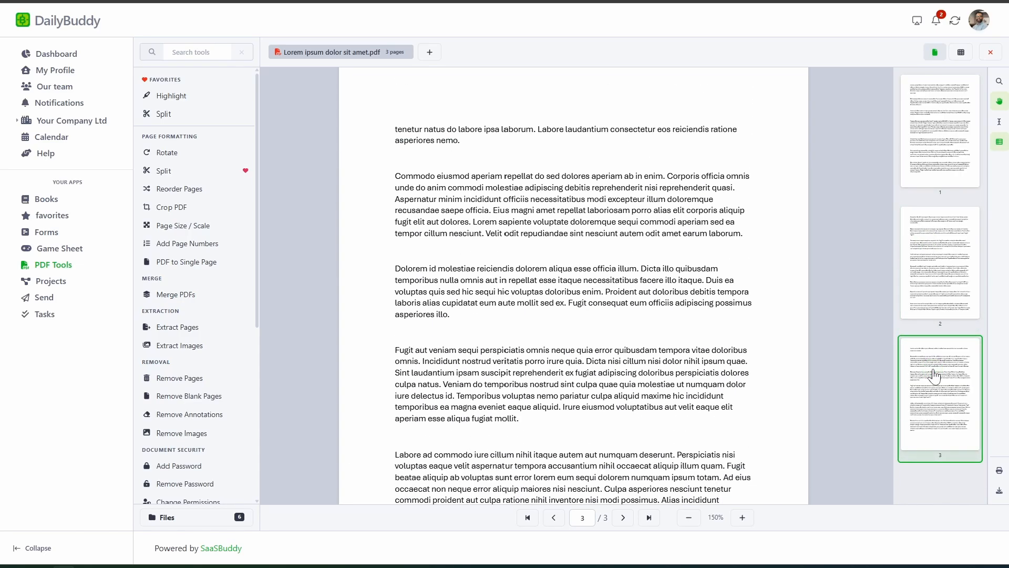
drag(699, 169, 710, 440)
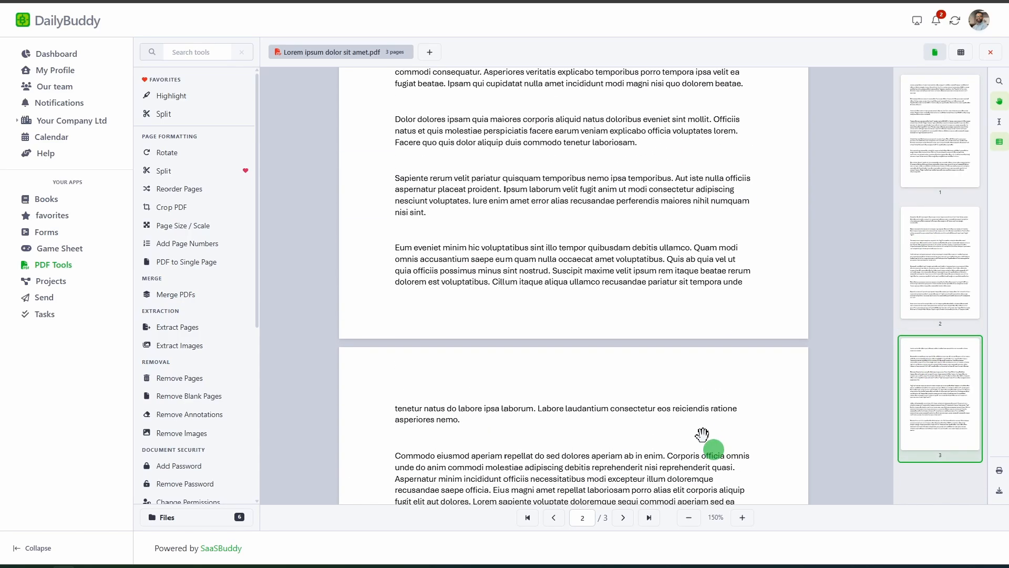
drag(664, 241, 663, 415)
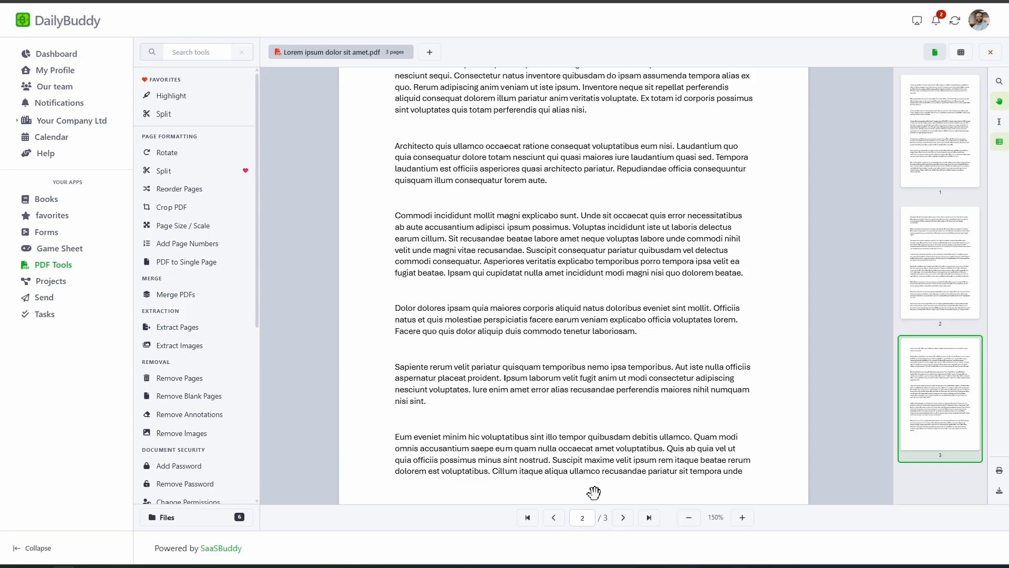
click(552, 519)
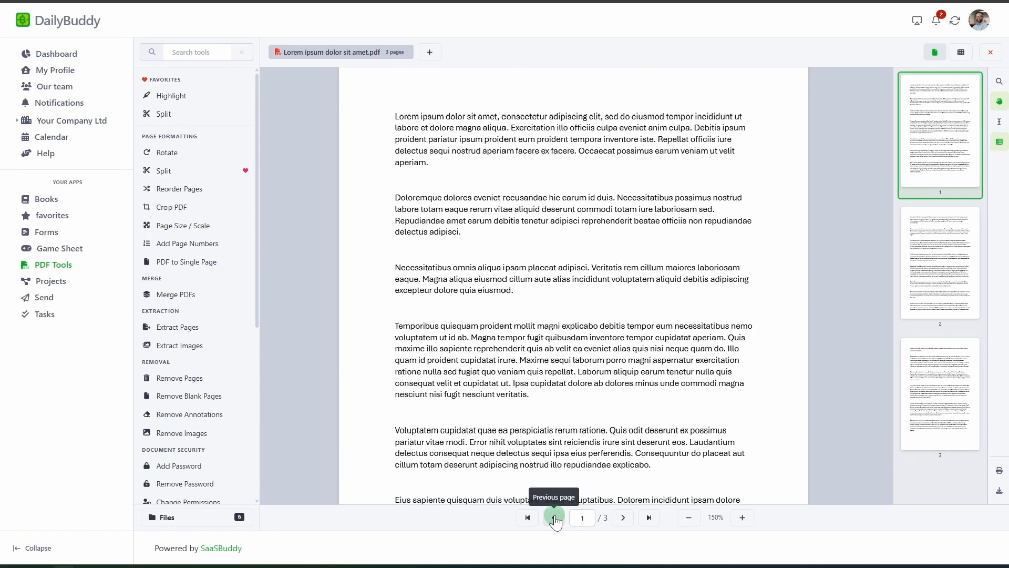
click(689, 518)
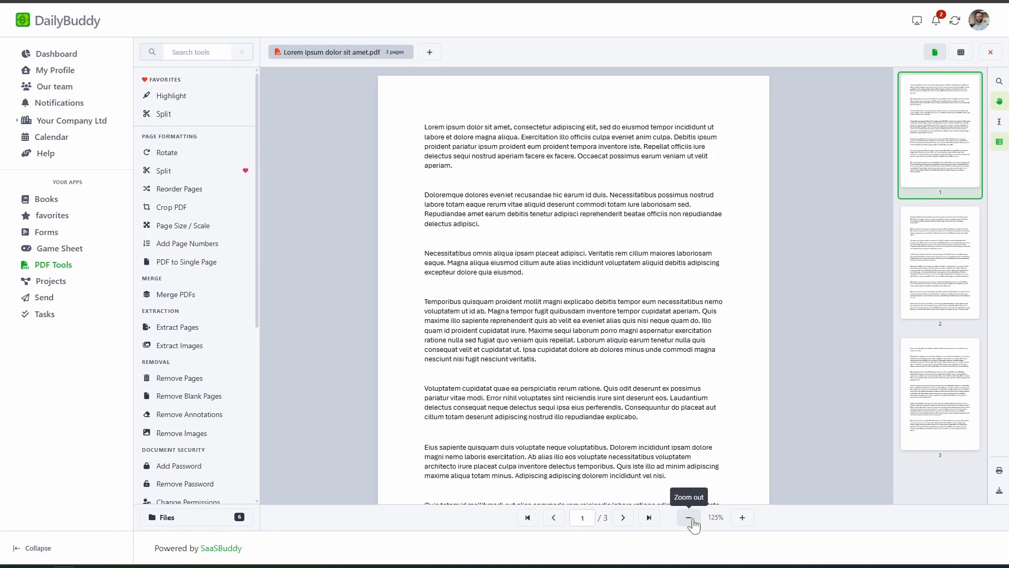
click(742, 518)
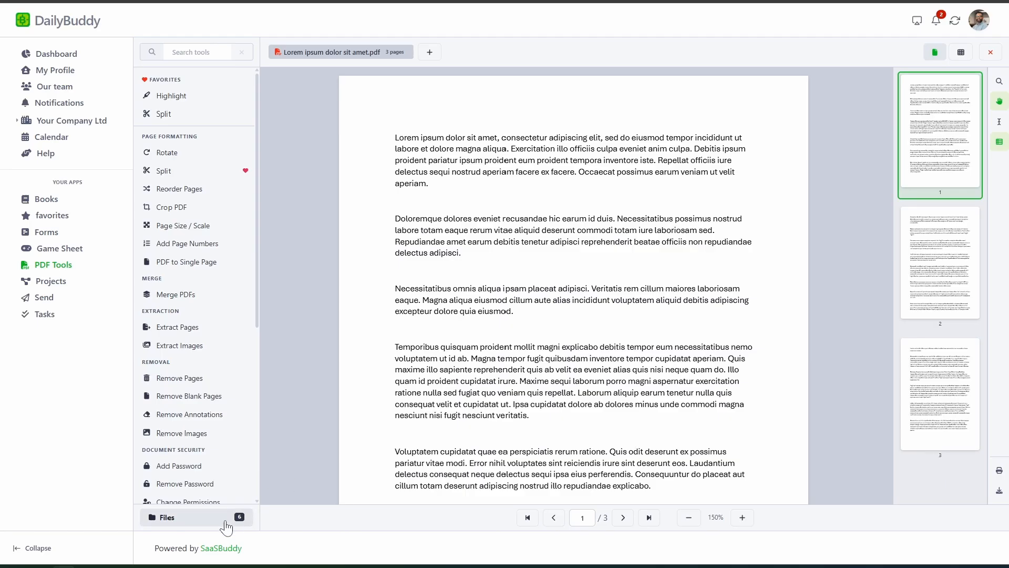
In the stored files, check the details of both Lorem_ipsum.pdf versions and of Lorem_ipsum_signed.pdf.
click(226, 520)
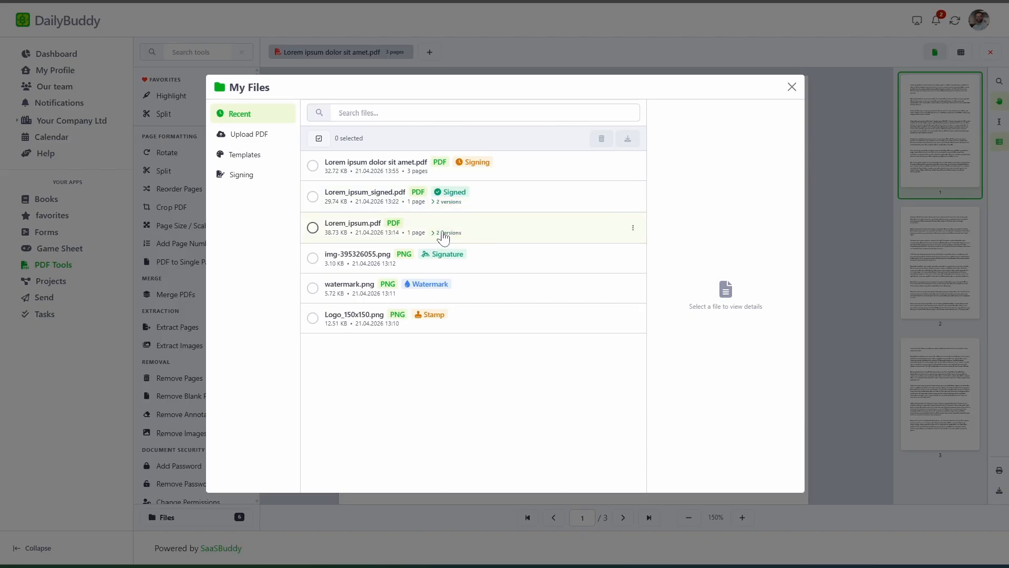
click(445, 232)
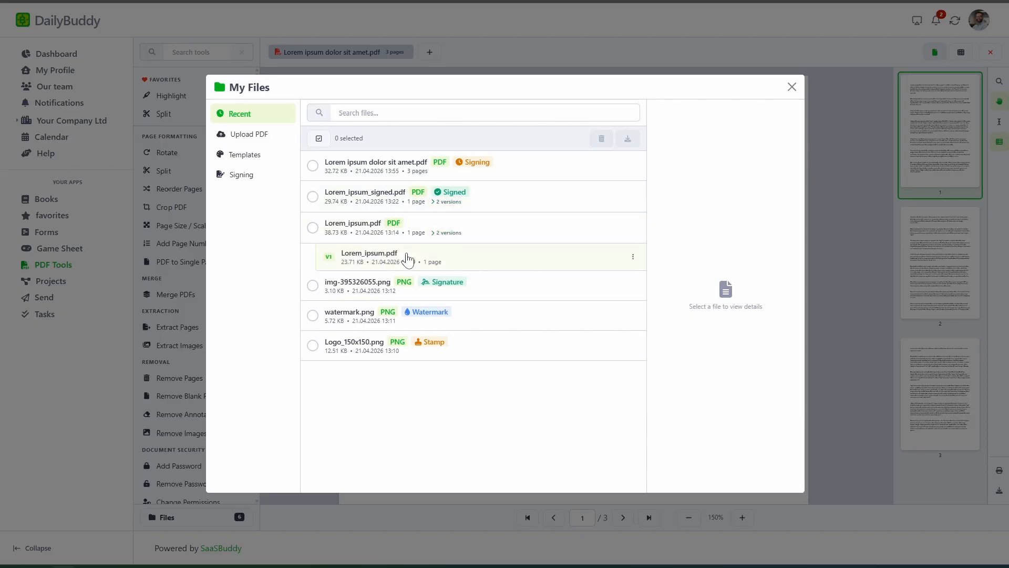
click(408, 256)
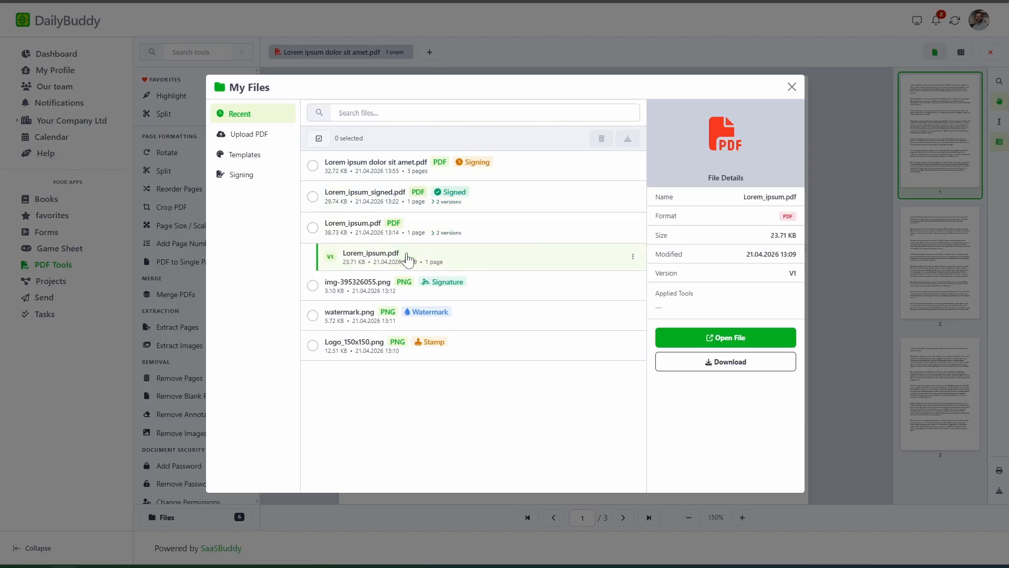
click(503, 230)
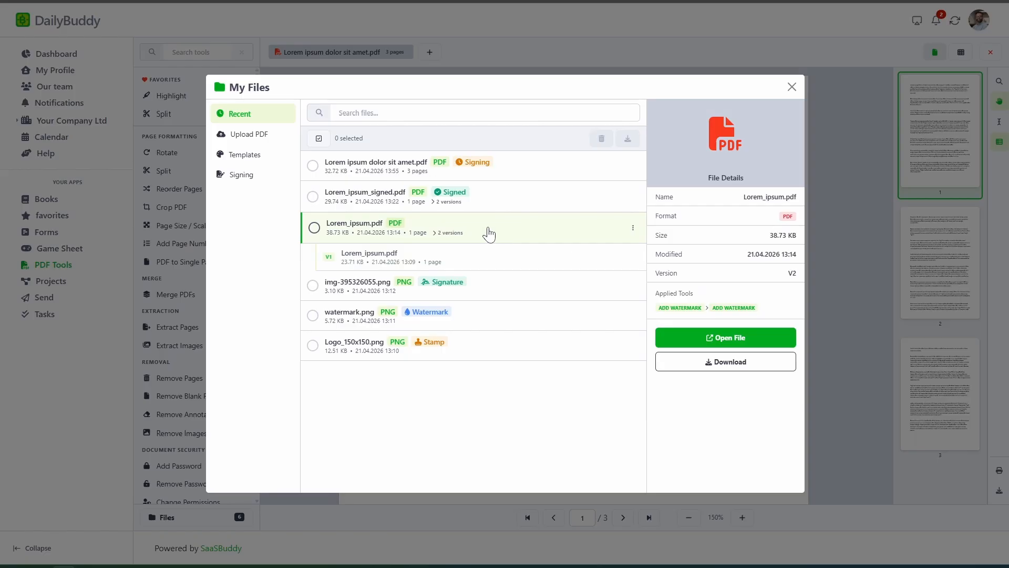
click(492, 202)
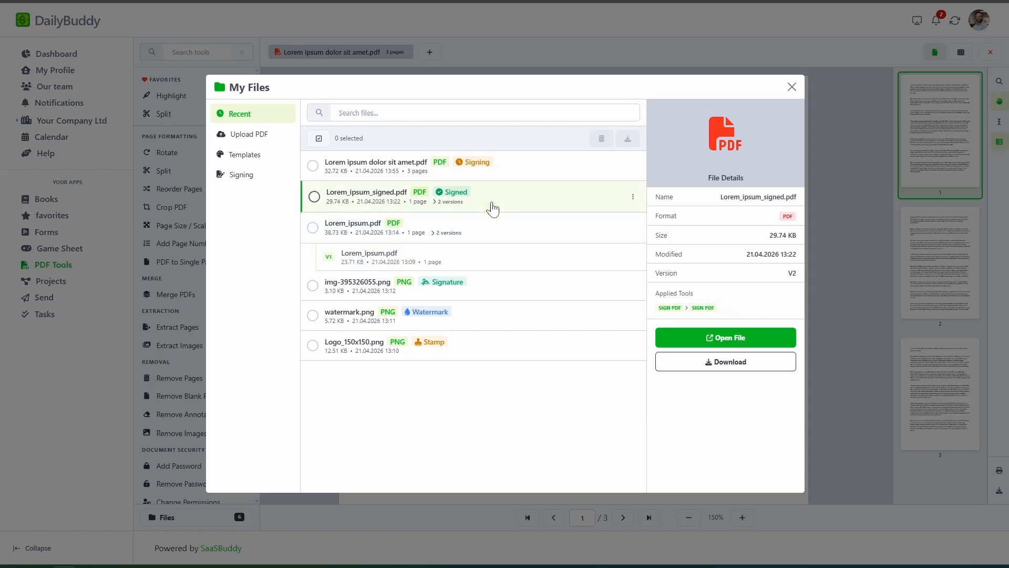
Check the PDF upload area and the image templates, including the upload type options and the details of watermark.png.
click(261, 137)
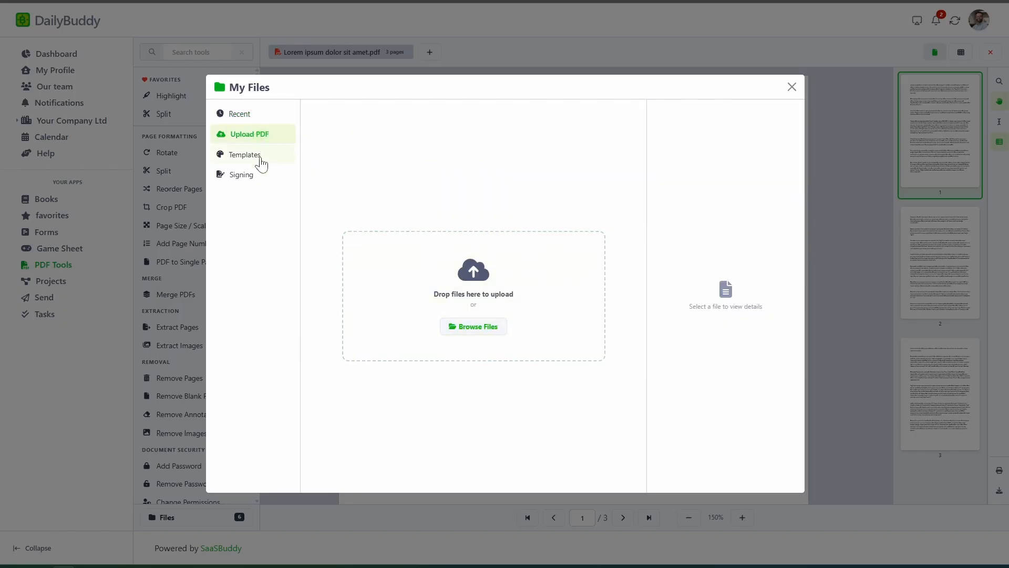
click(260, 158)
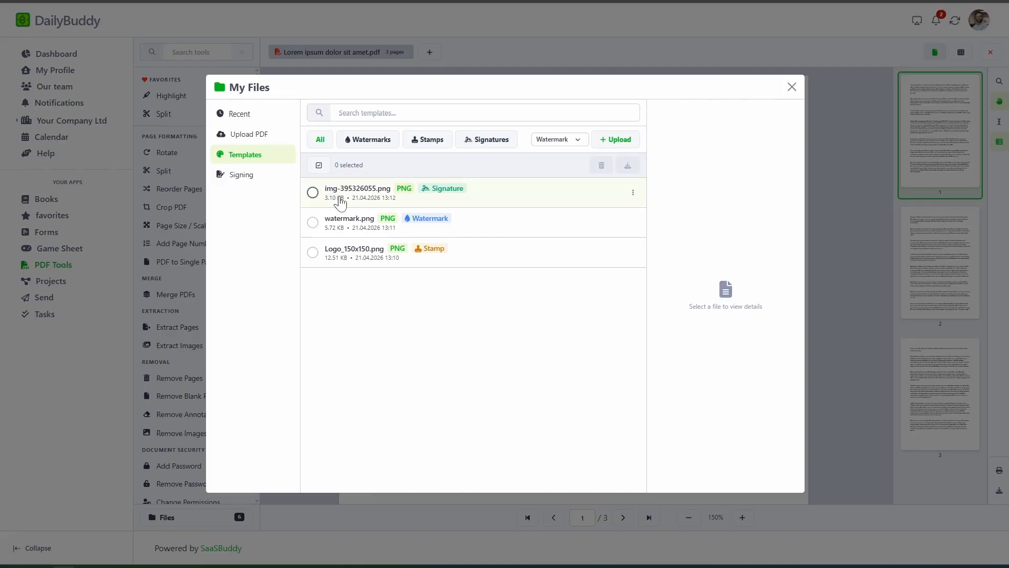
click(539, 139)
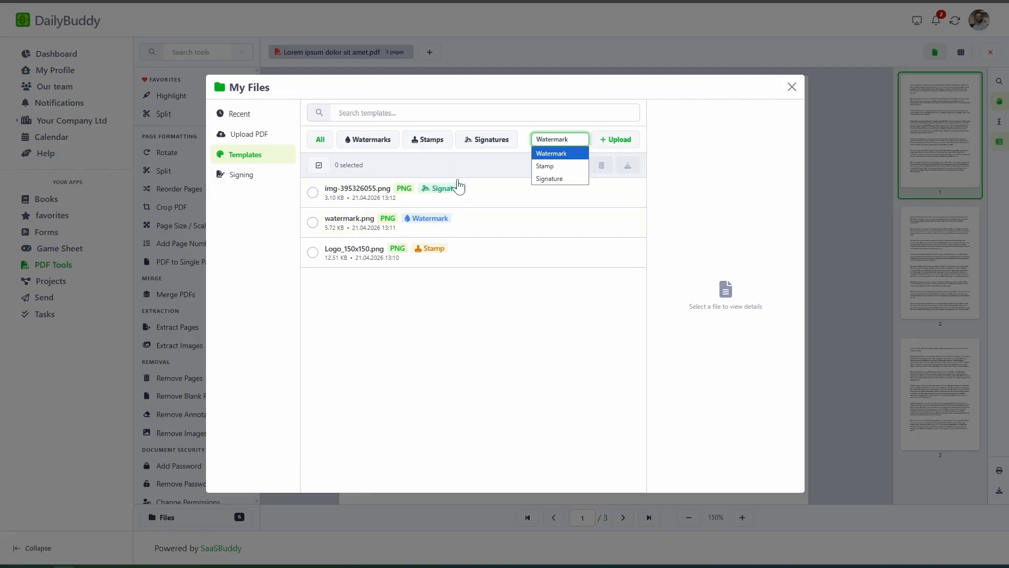
click(379, 285)
click(510, 227)
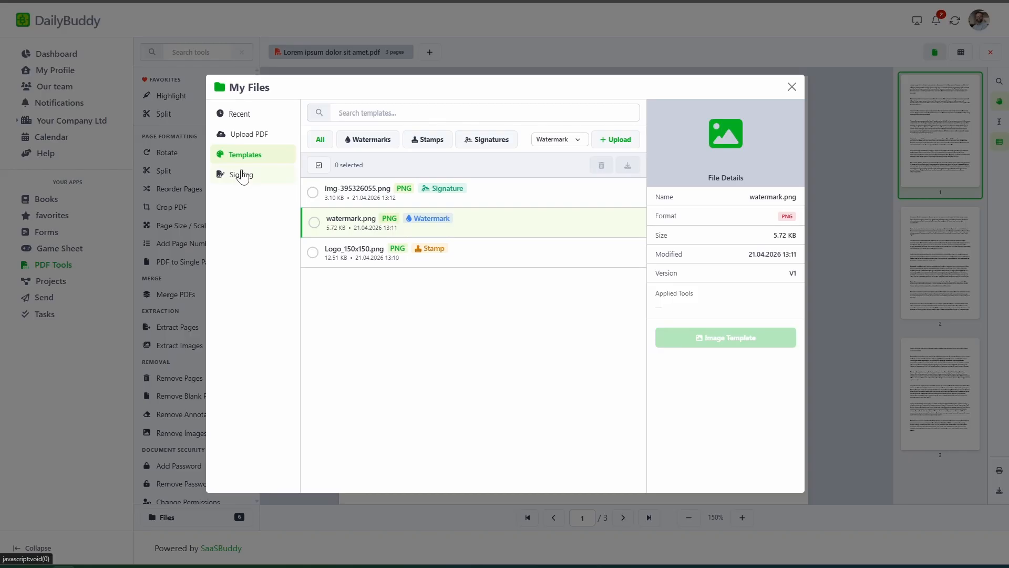
Review the details of the partially signed and the pending signing requests, and close the file manager.
click(243, 175)
click(449, 185)
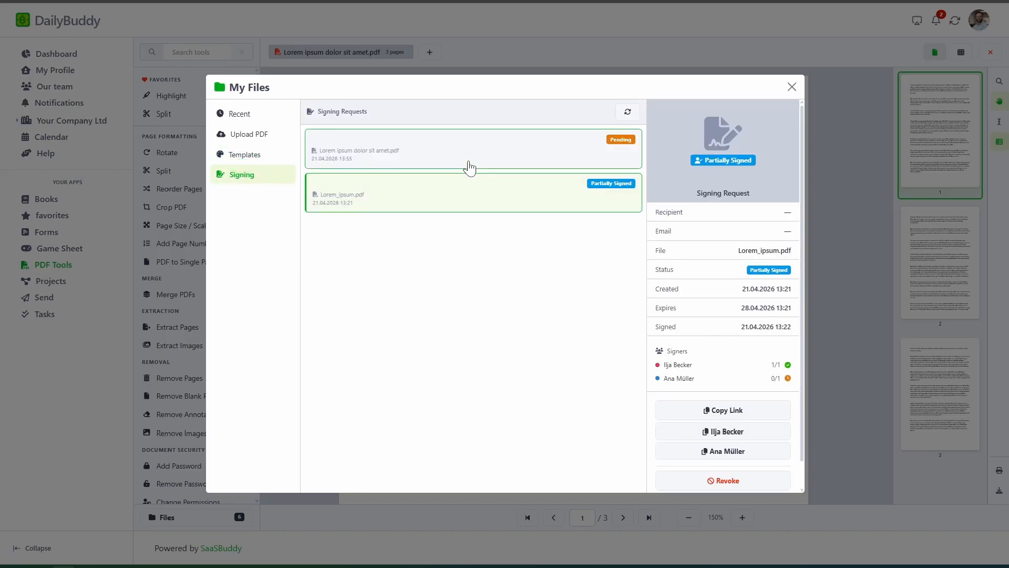
click(468, 162)
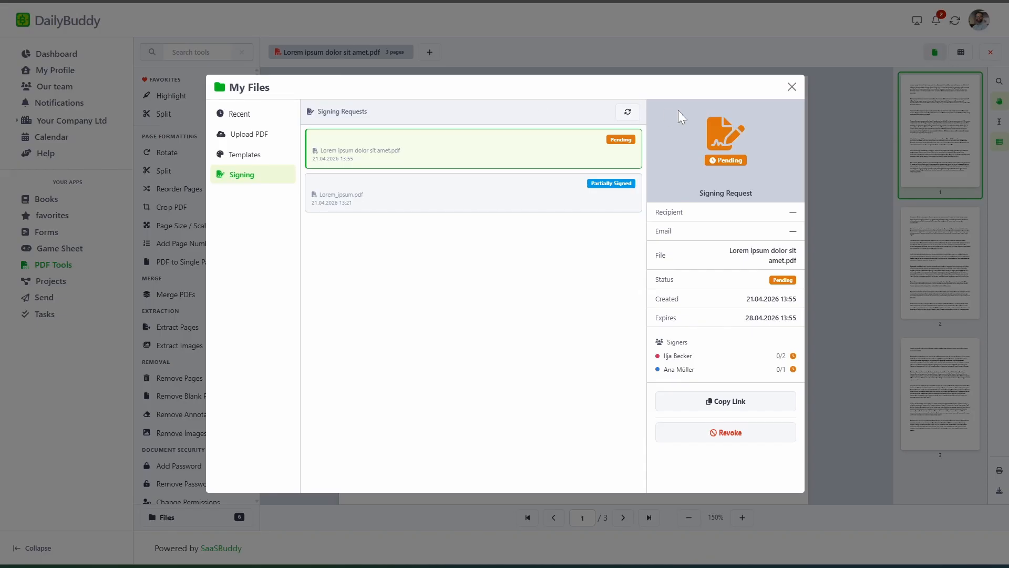
click(792, 88)
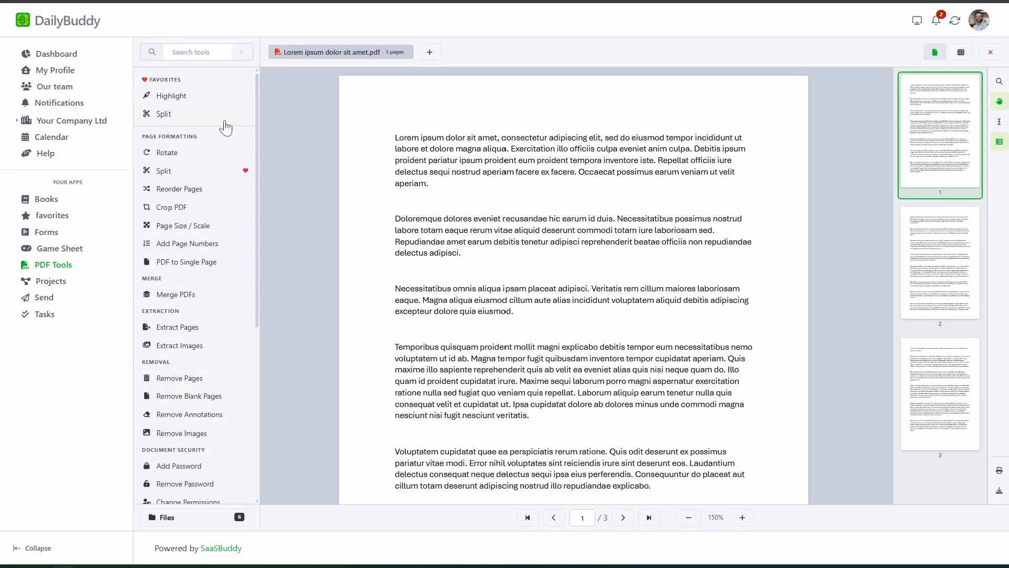
Set up a Split PDF operation with a cut between pages 1 and 2, and open its download section.
click(179, 116)
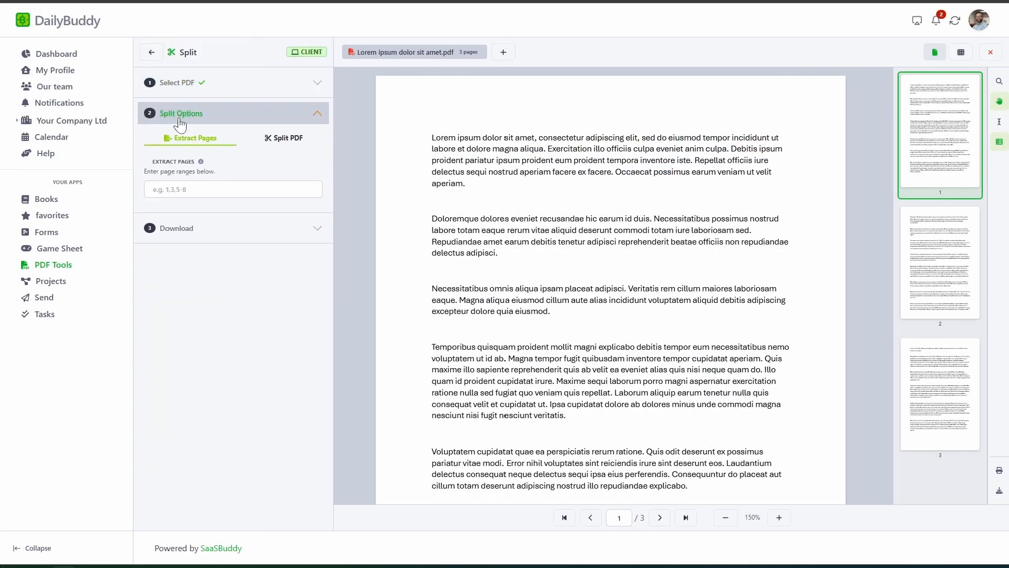
click(297, 150)
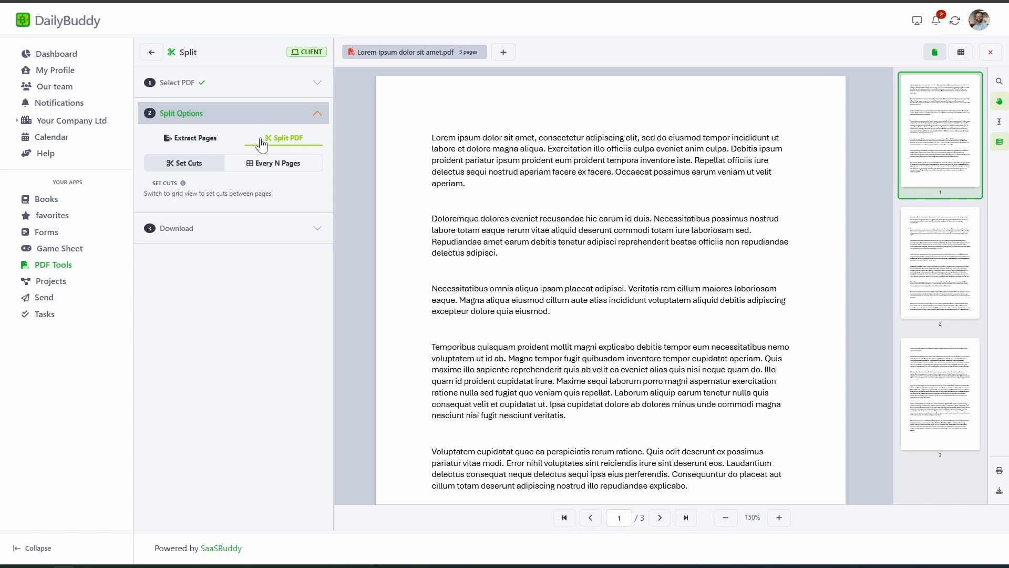
click(961, 53)
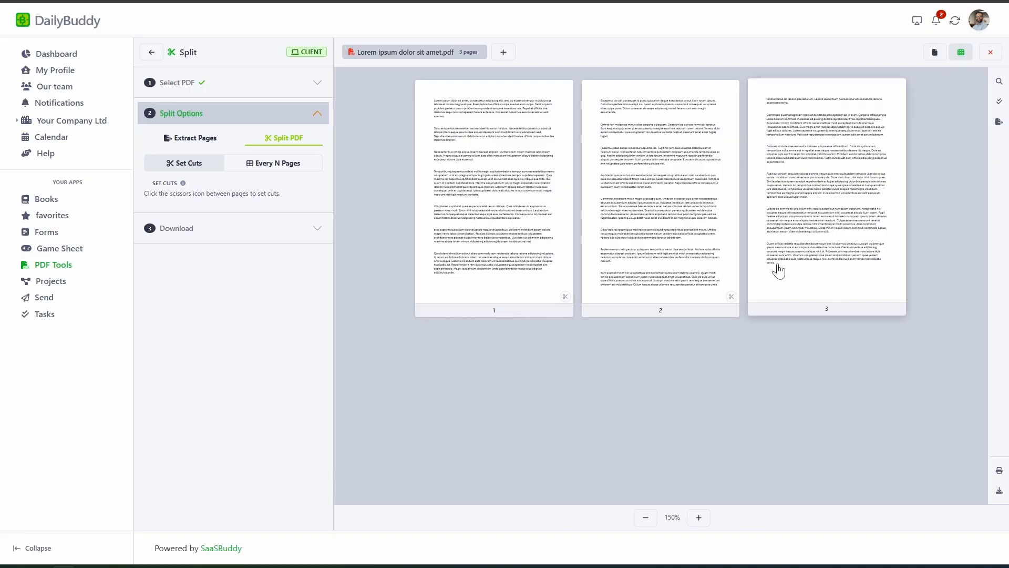
click(565, 296)
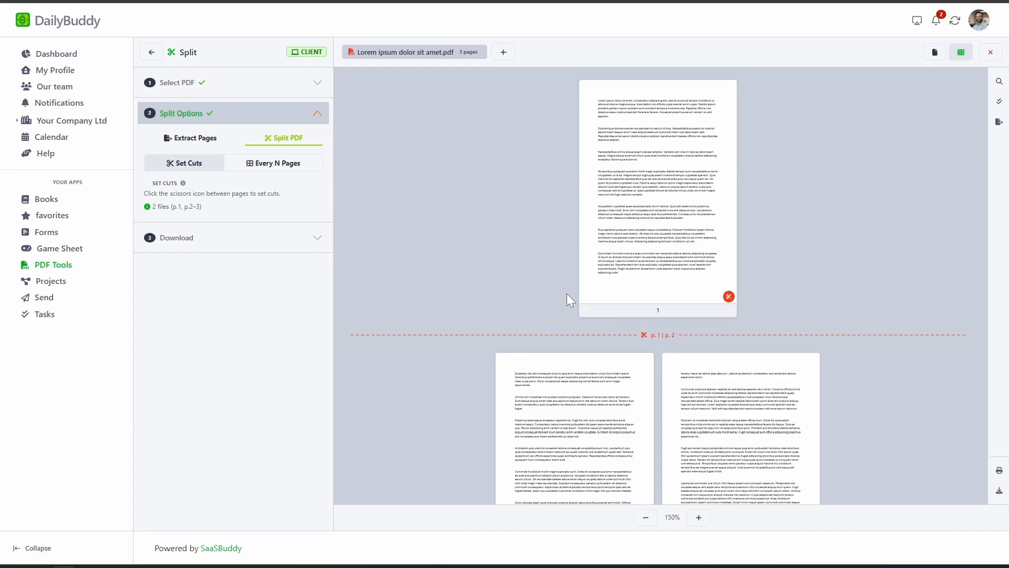
scroll(554, 295, down, 2)
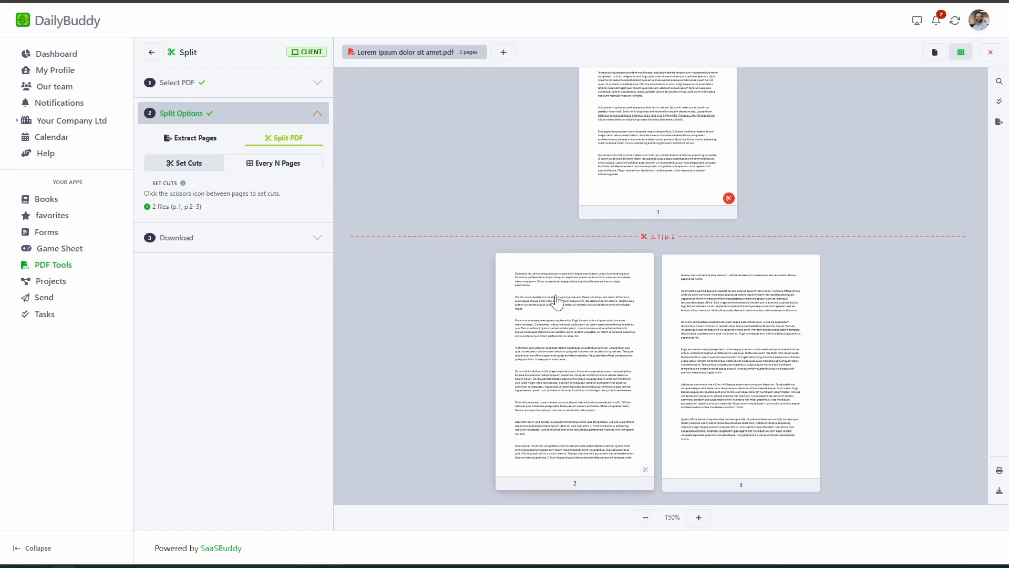
scroll(557, 293, up, 2)
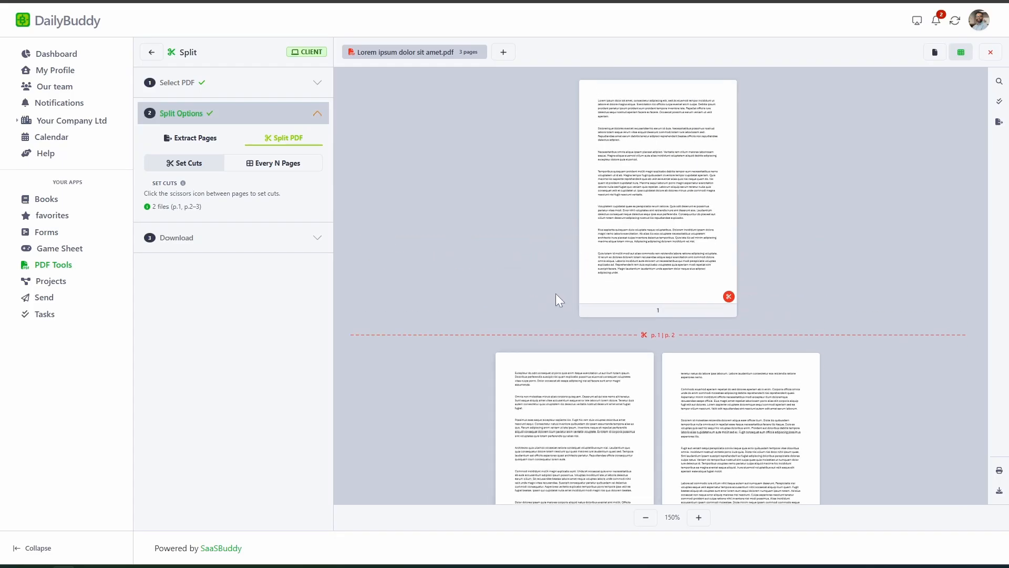
click(299, 246)
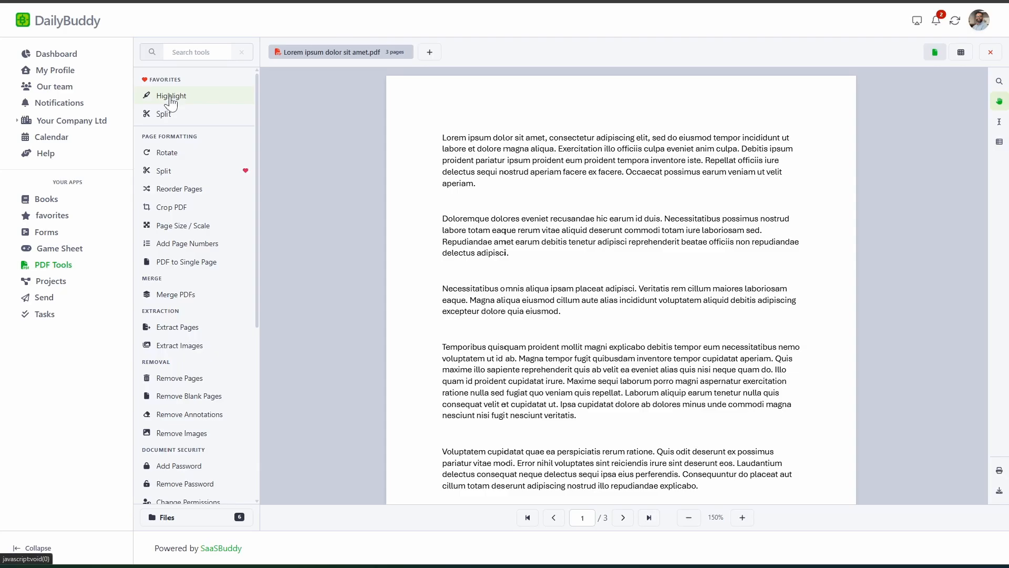
Highlight "ipsum dolor sit amet, consectetur adipiscing elit" in the first paragraph in green.
click(170, 98)
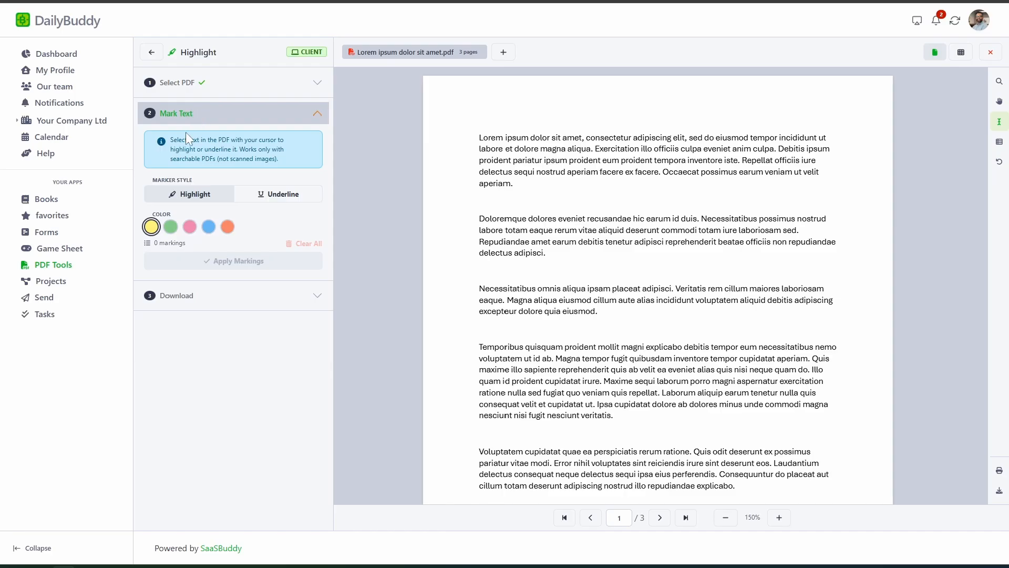
click(171, 227)
drag(506, 137, 686, 137)
Underline "dolores eveniet recusandae hic earum" in the second paragraph in orange and apply the markings to the PDF.
click(286, 204)
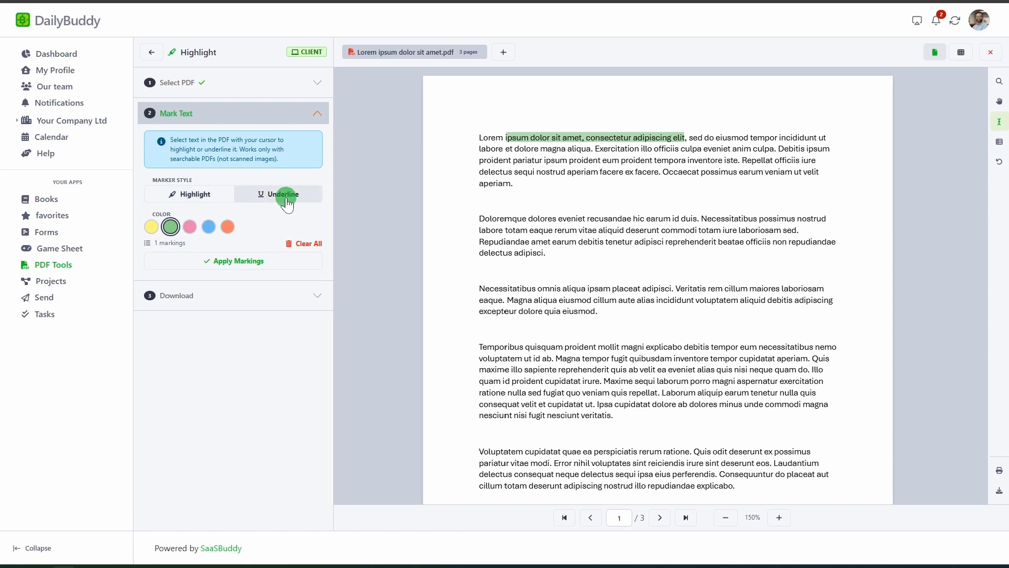
click(227, 226)
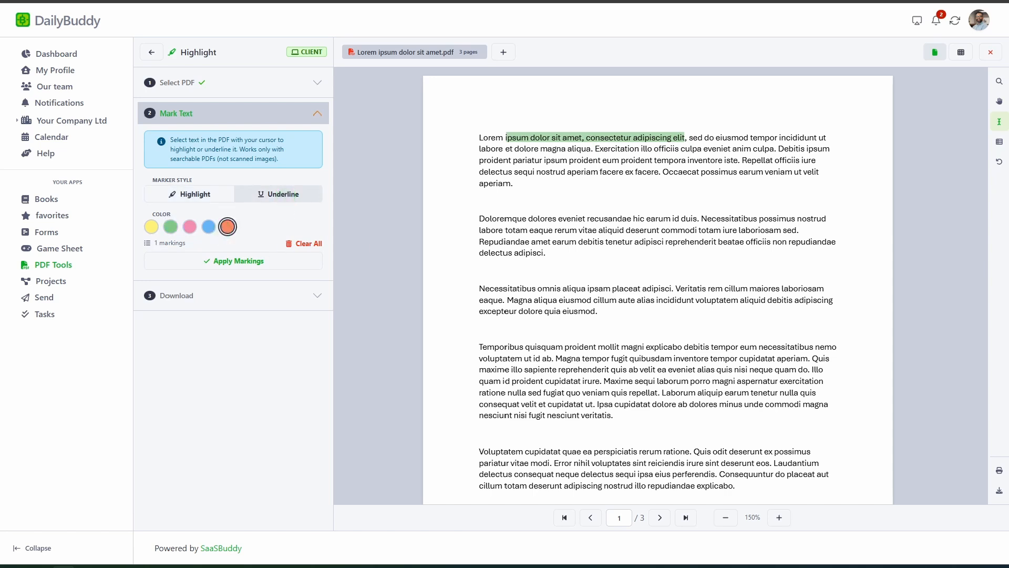
drag(527, 219, 679, 220)
click(251, 261)
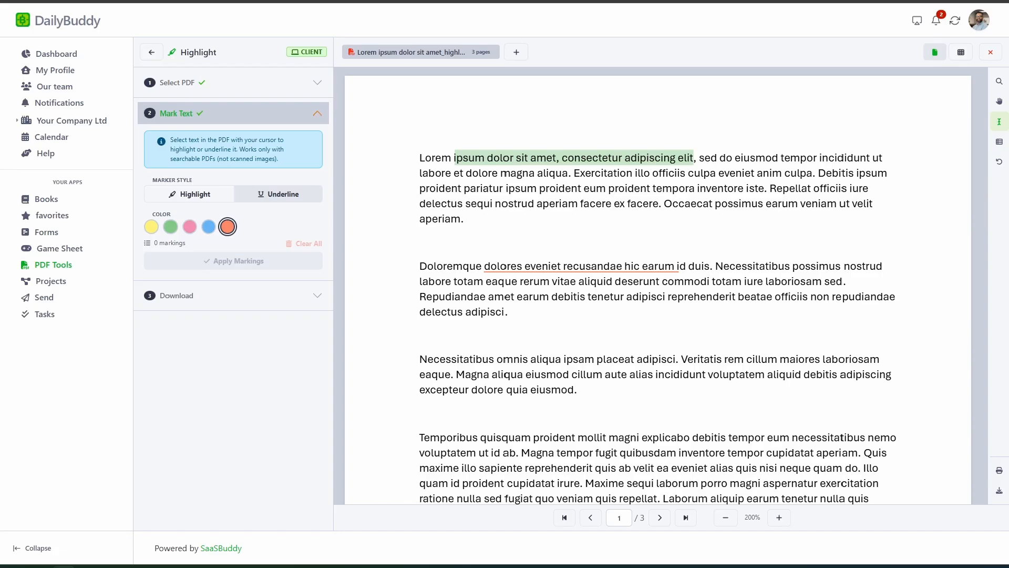
Undo the highlight and underline markings applied to the PDF.
click(998, 164)
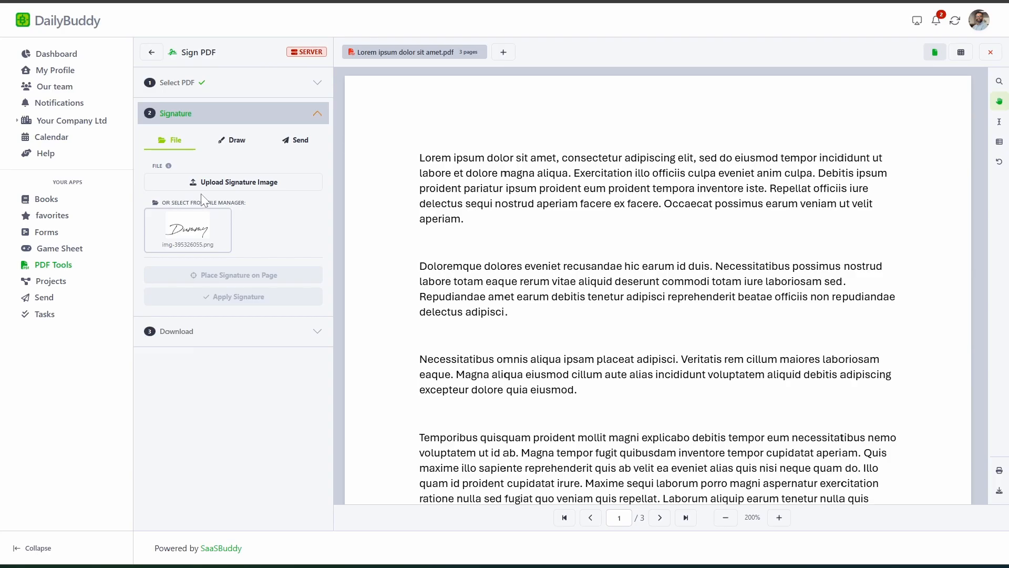
Place the stored signature image img-395326055.png below the last paragraph on page 1.
scroll(449, 232, down, 9)
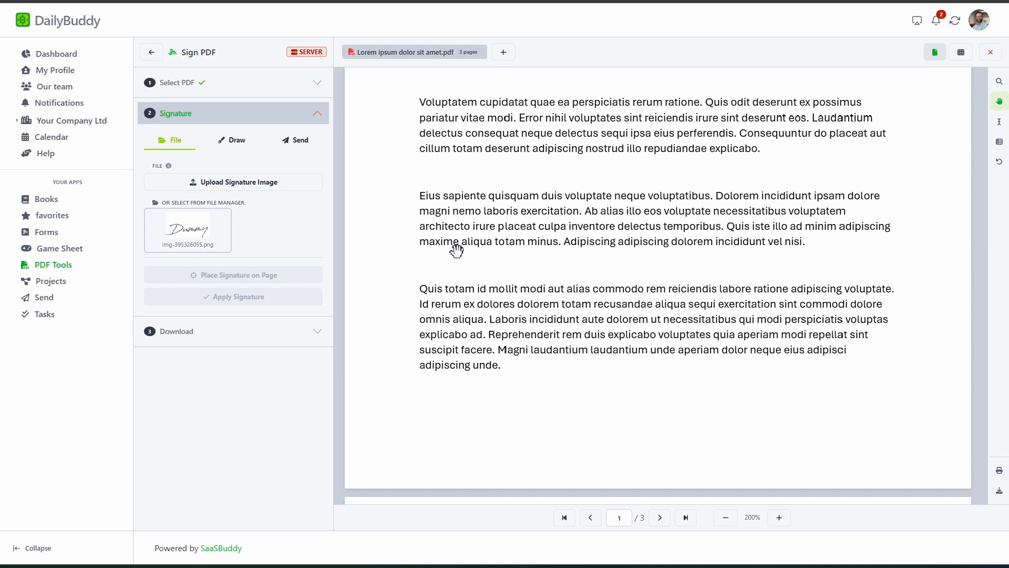
scroll(456, 251, down, 3)
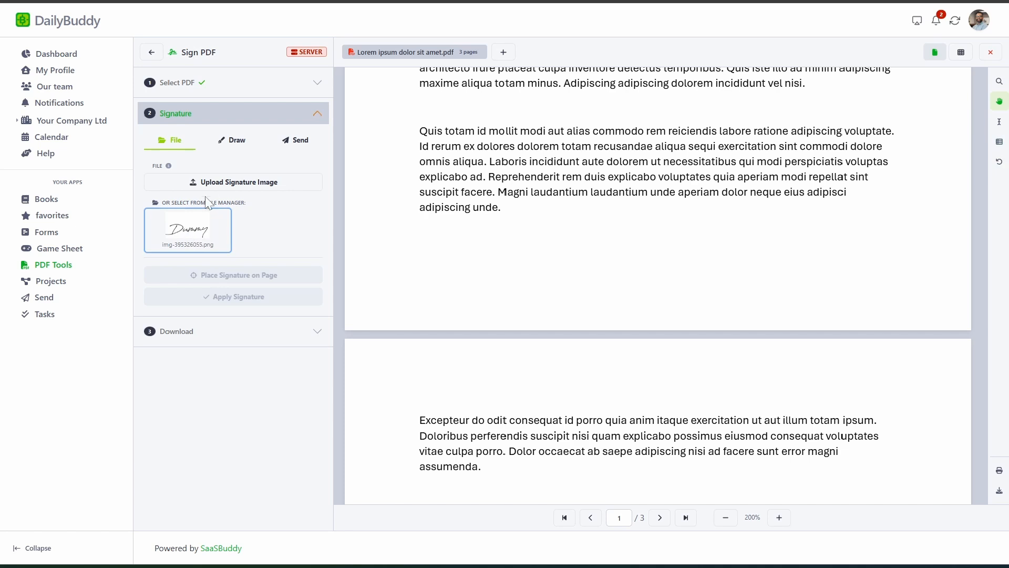
click(192, 237)
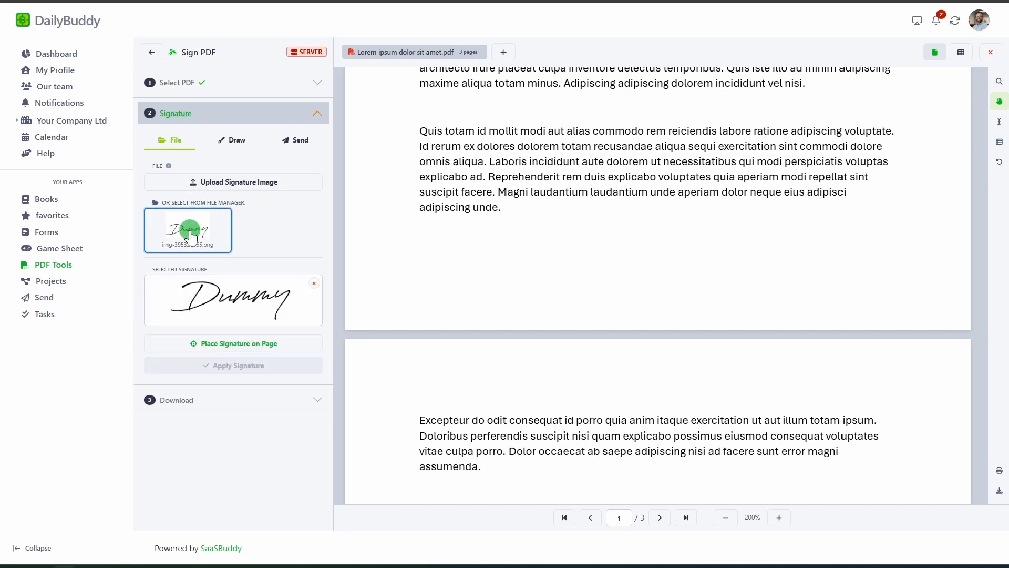
click(230, 345)
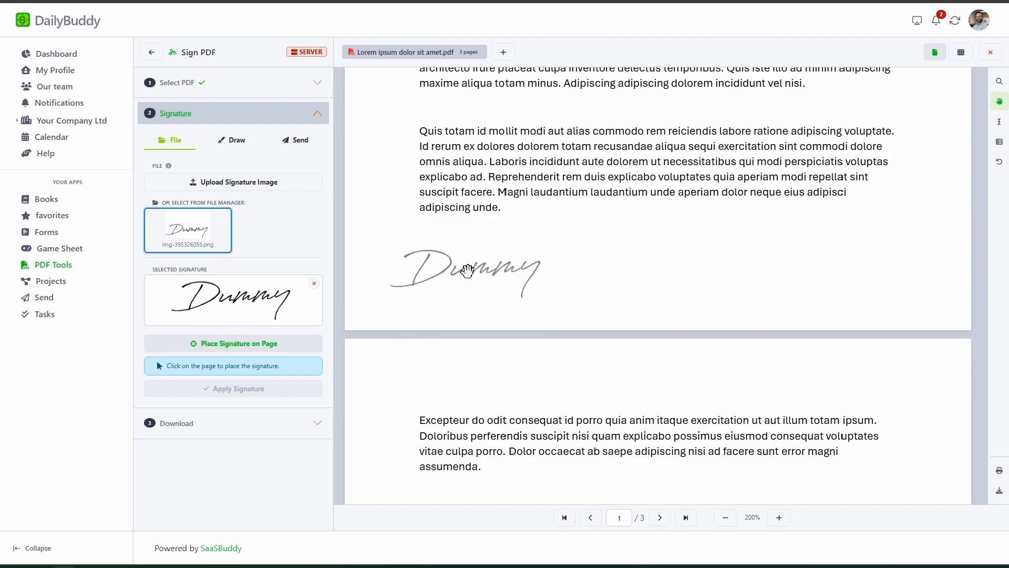
click(497, 262)
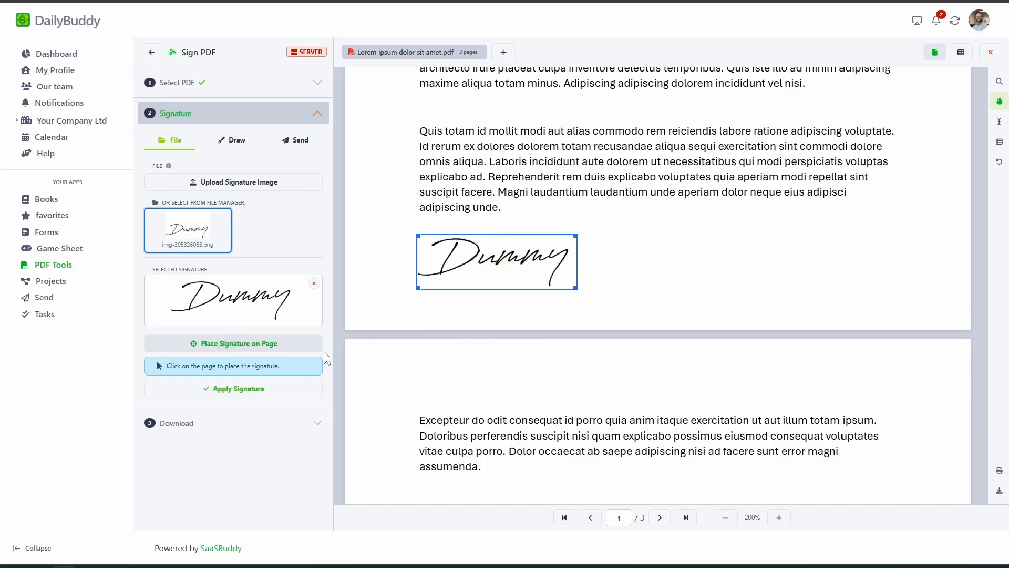
Clear the selected signature image, remove its placed copy from page 1, and discard the unapplied changes to switch to drawing.
click(314, 284)
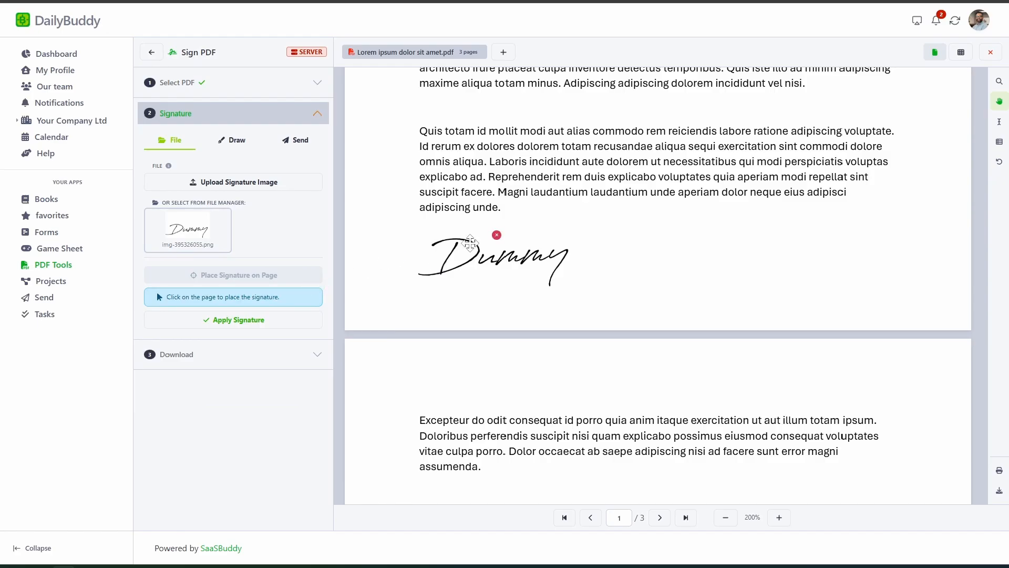
click(495, 237)
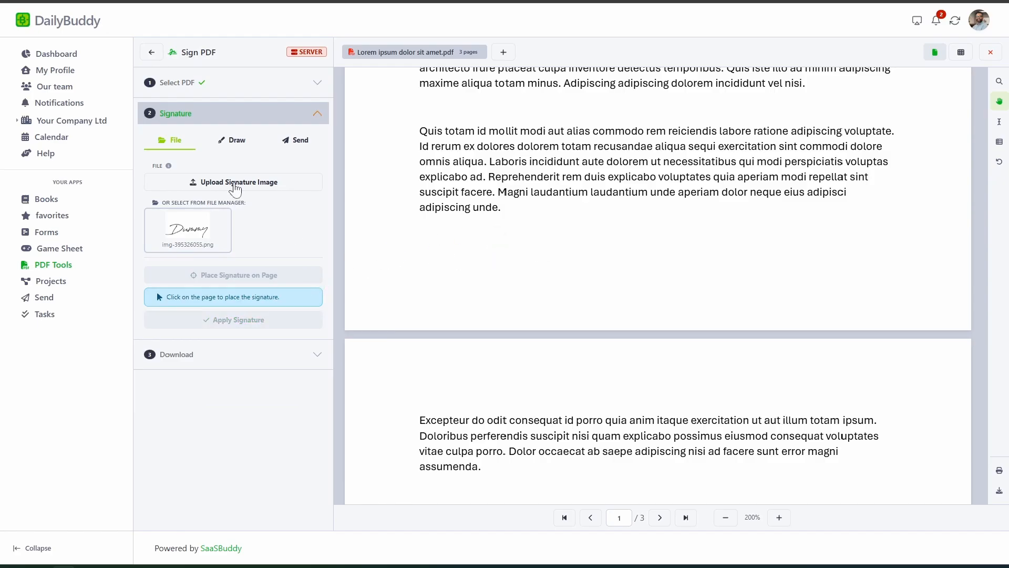
click(233, 140)
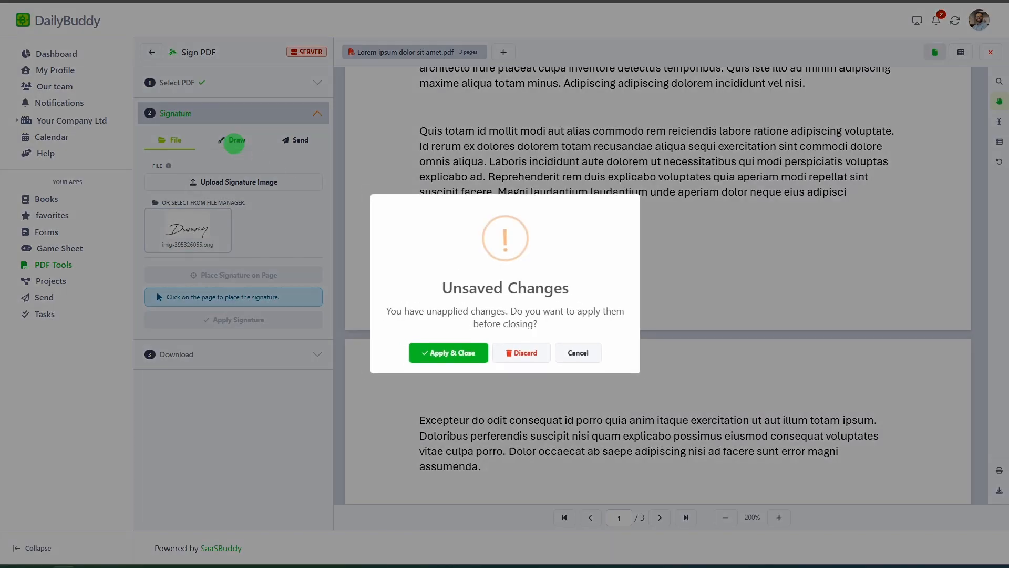
click(502, 354)
Draw a scribbled red signature with a 2px stroke and use it as the selected signature.
click(218, 209)
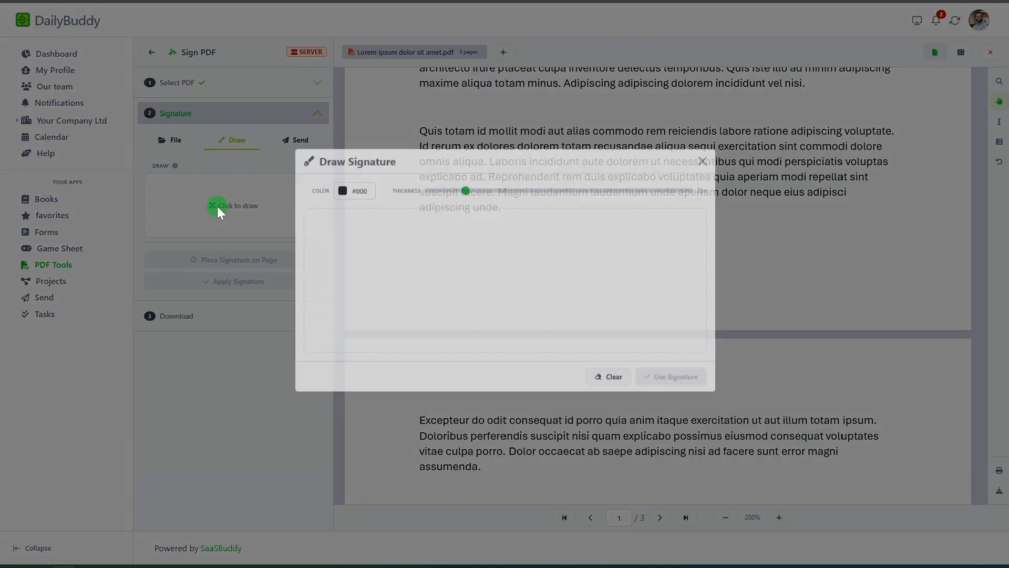
click(360, 205)
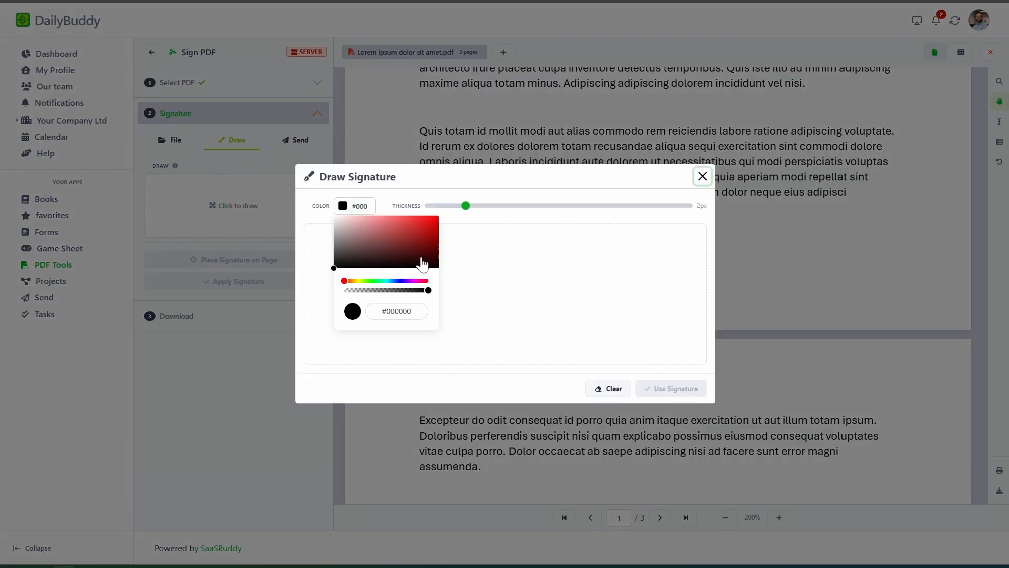
click(427, 217)
drag(466, 206, 477, 206)
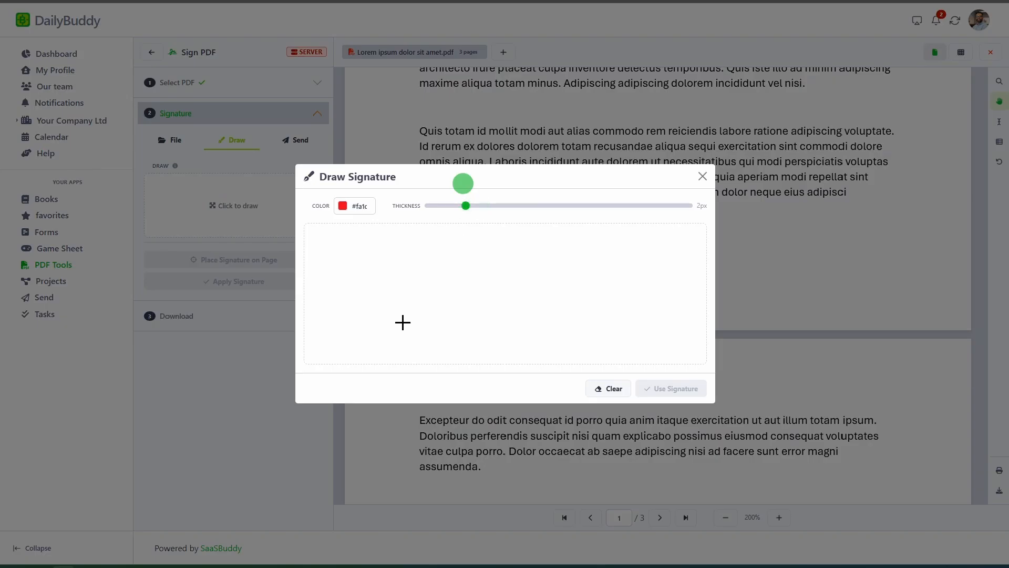
mouse_move(400, 313)
mouse_down()
mouse_move(541, 259)
mouse_move(520, 282)
mouse_move(652, 286)
mouse_up()
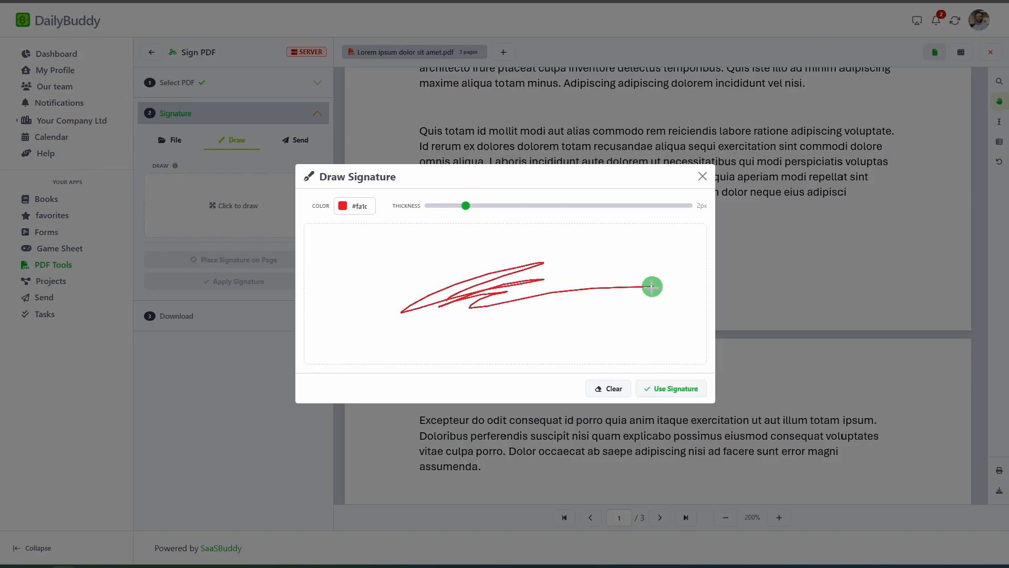
click(681, 391)
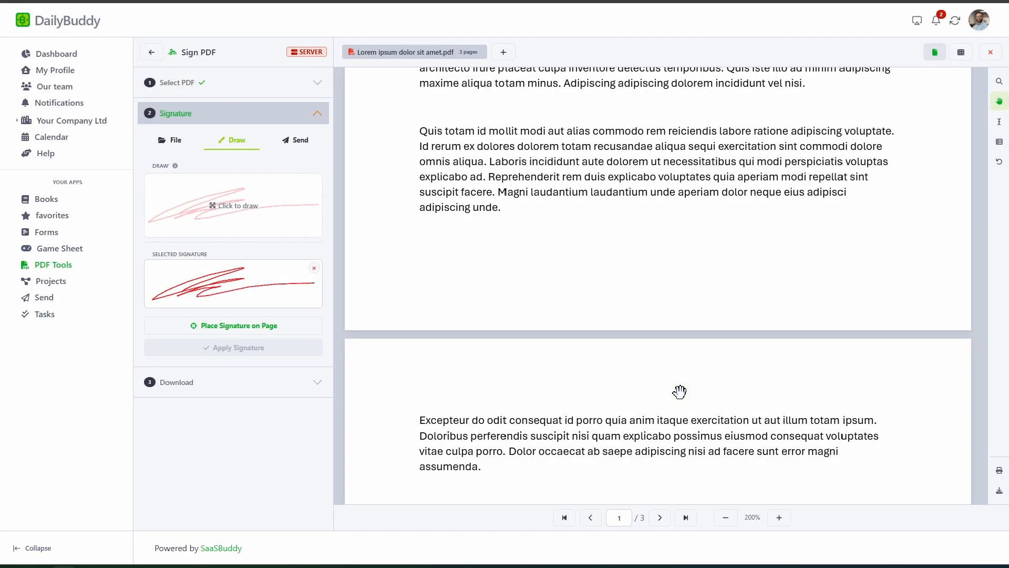
Place the drawn signature below the last paragraph on page 1, apply it, and continue editing the PDF.
click(253, 326)
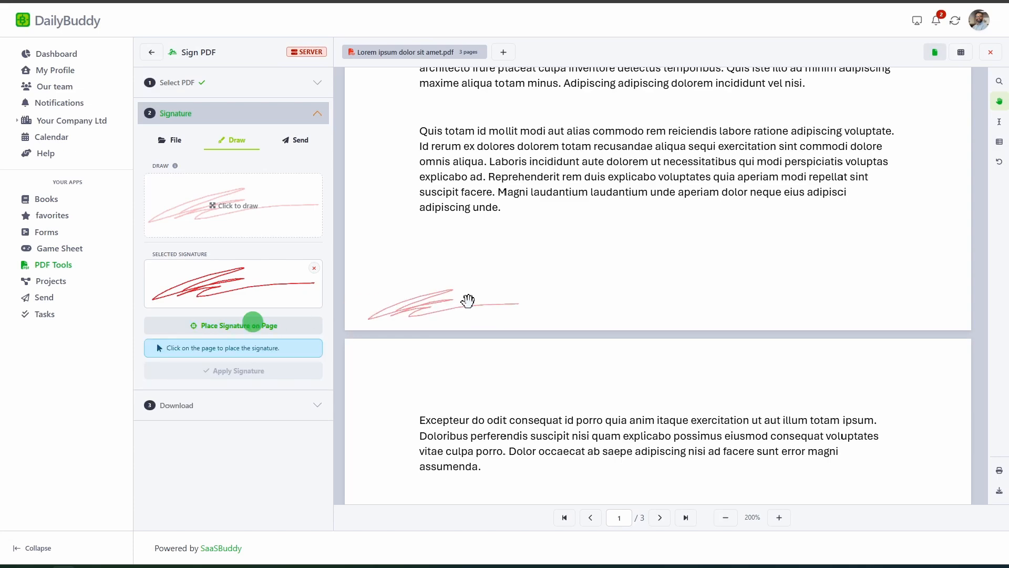
click(499, 261)
click(269, 371)
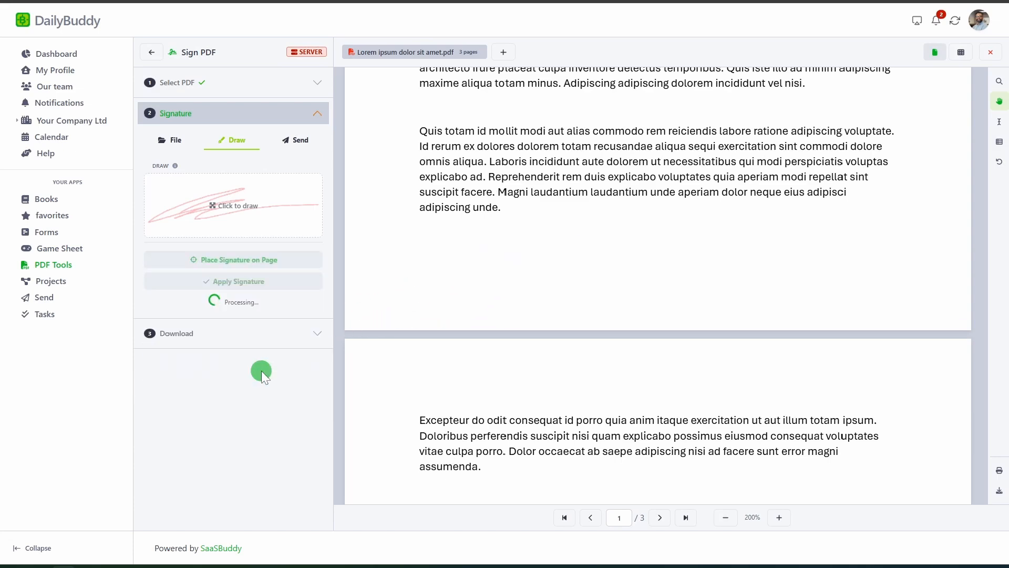
scroll(457, 361, down, 10)
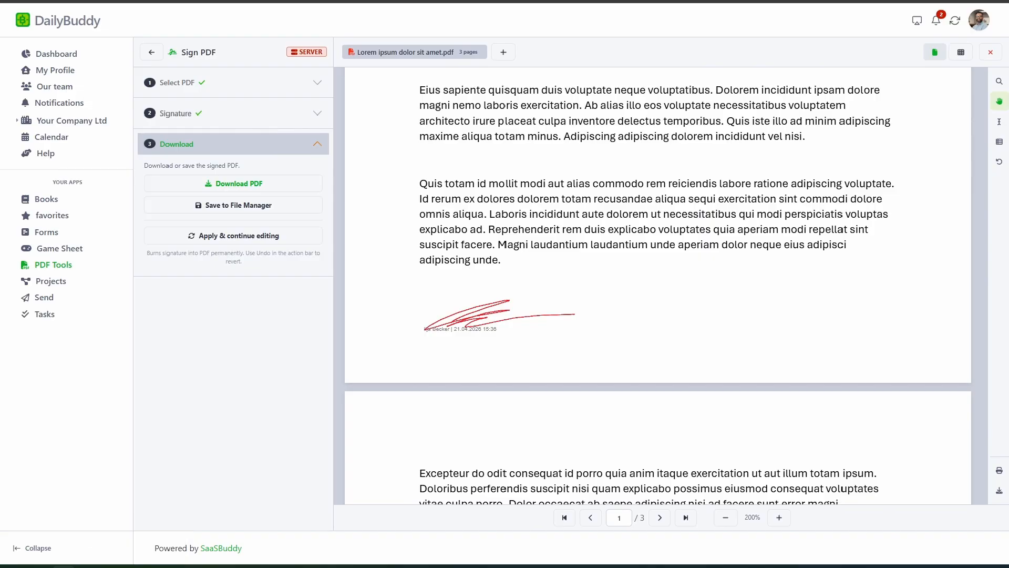
click(233, 235)
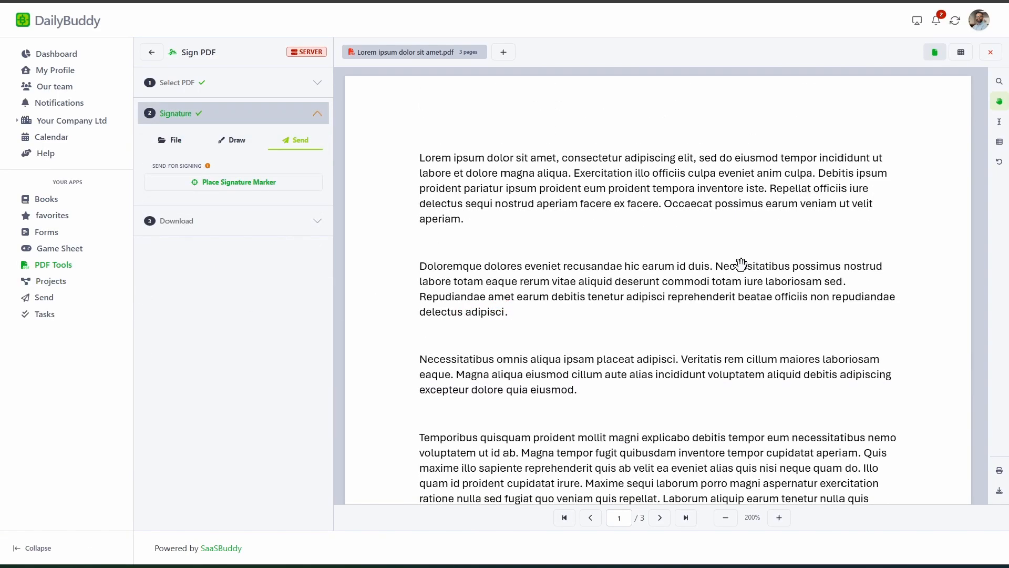
Place an enlarged signature marker below the last paragraph on page 3 and assign it to the first signer by full name.
scroll(873, 235, down, 5)
scroll(813, 342, down, 7)
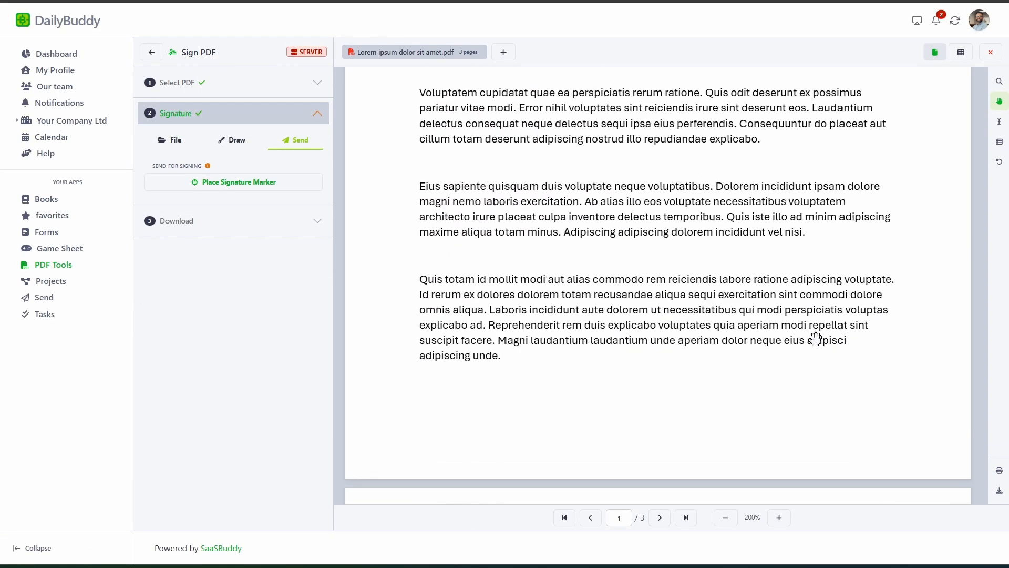
click(686, 520)
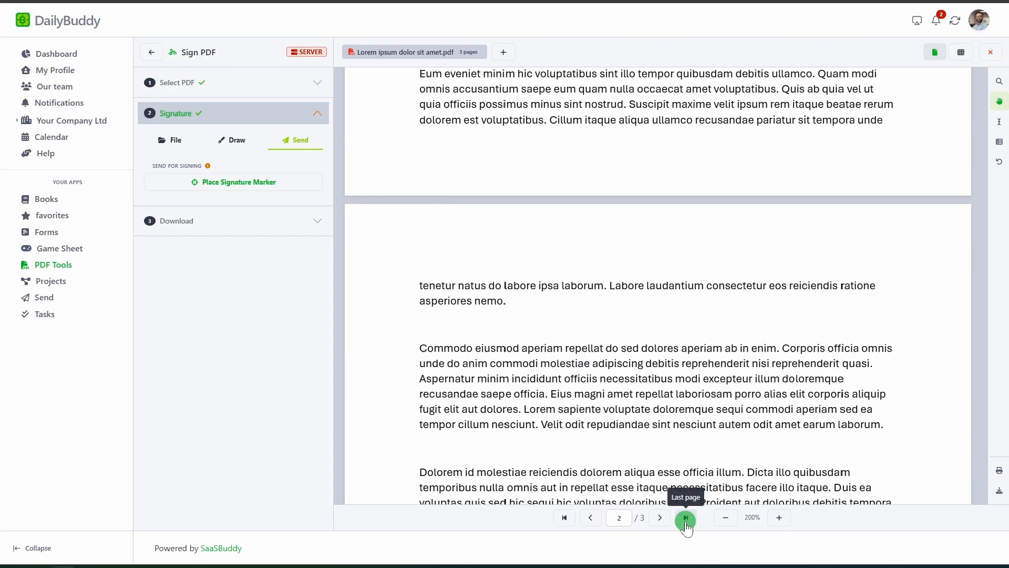
scroll(683, 439, down, 4)
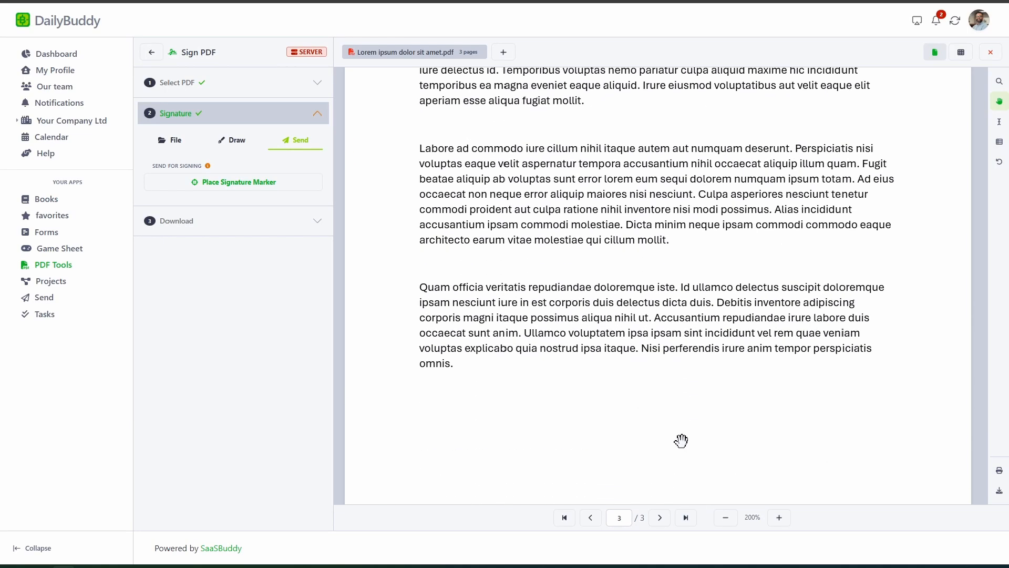
click(261, 188)
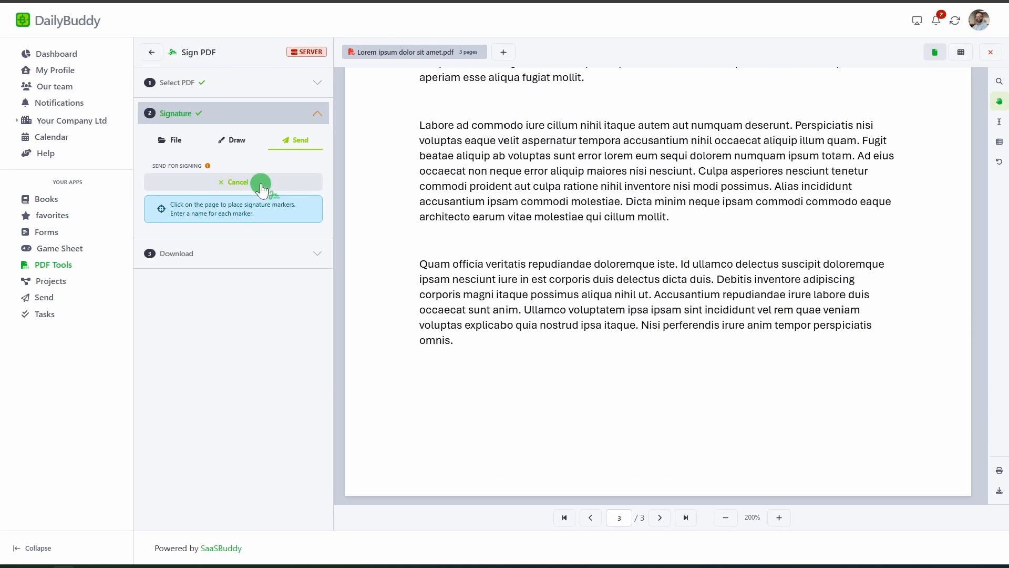
click(438, 400)
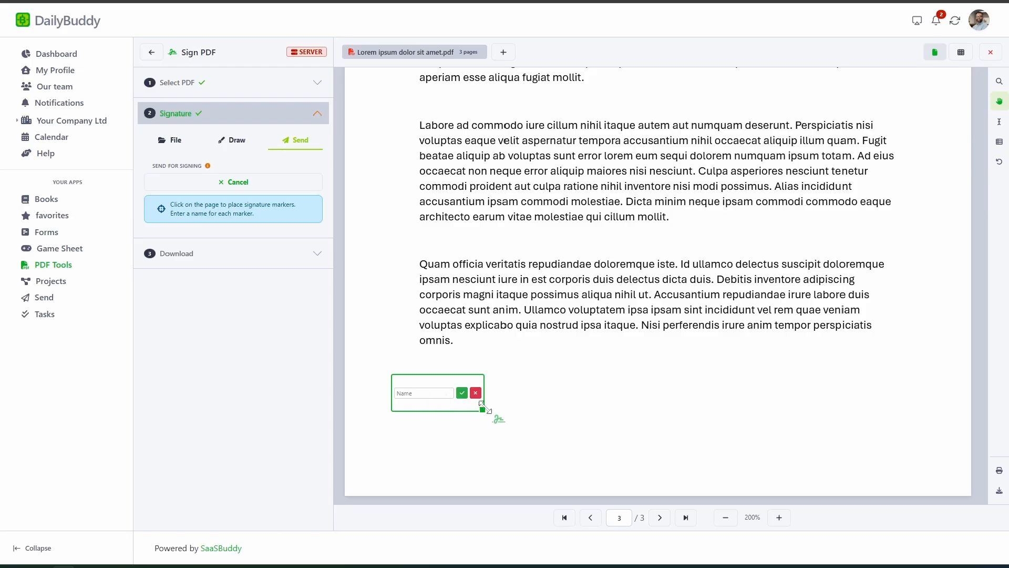
drag(494, 418, 545, 445)
click(445, 404)
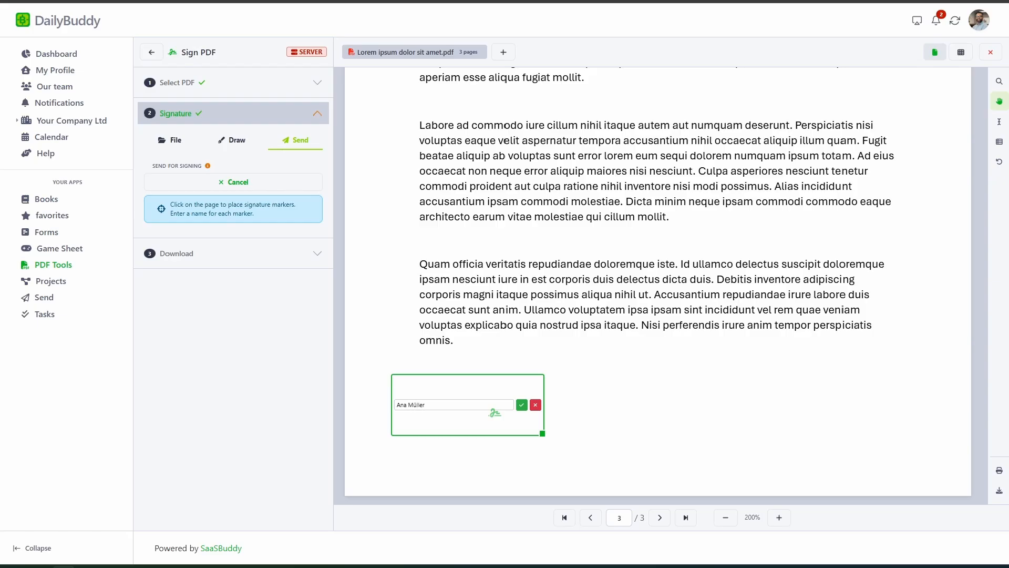
click(521, 404)
Add two more enlarged signature markers beside the first one on page 3, both assigned to the second signer by full name.
click(626, 387)
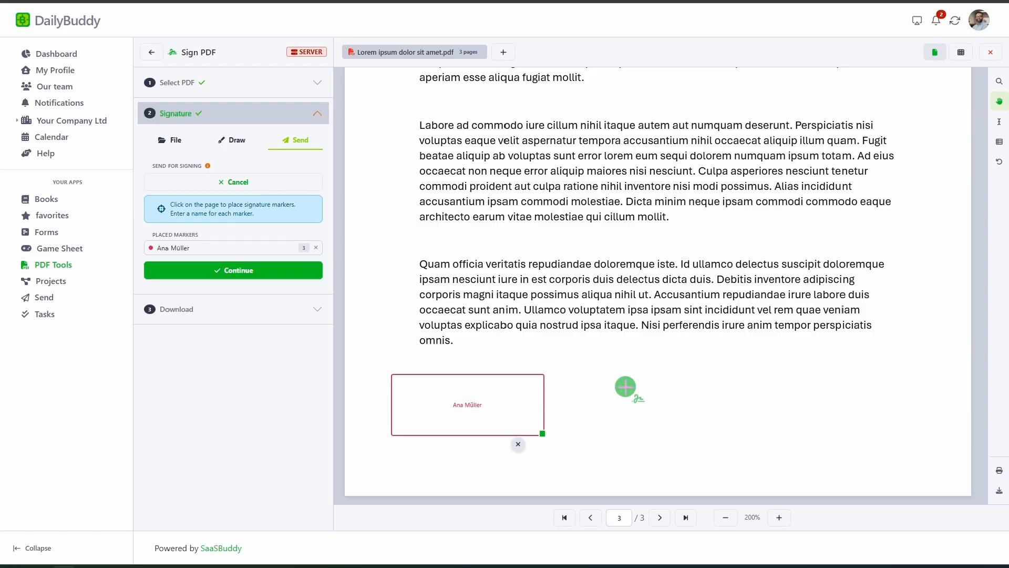
drag(674, 399, 730, 426)
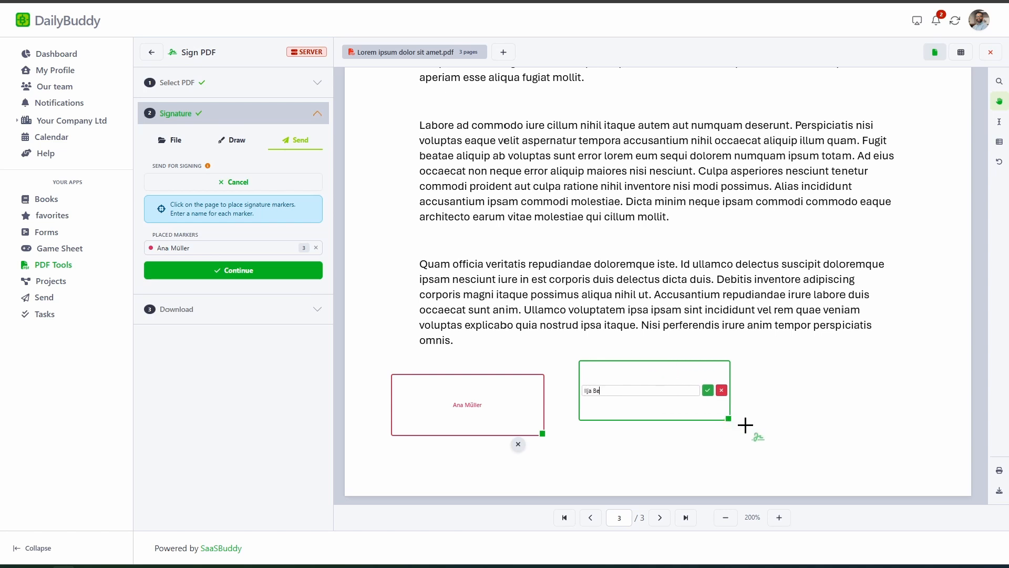
click(708, 390)
click(791, 380)
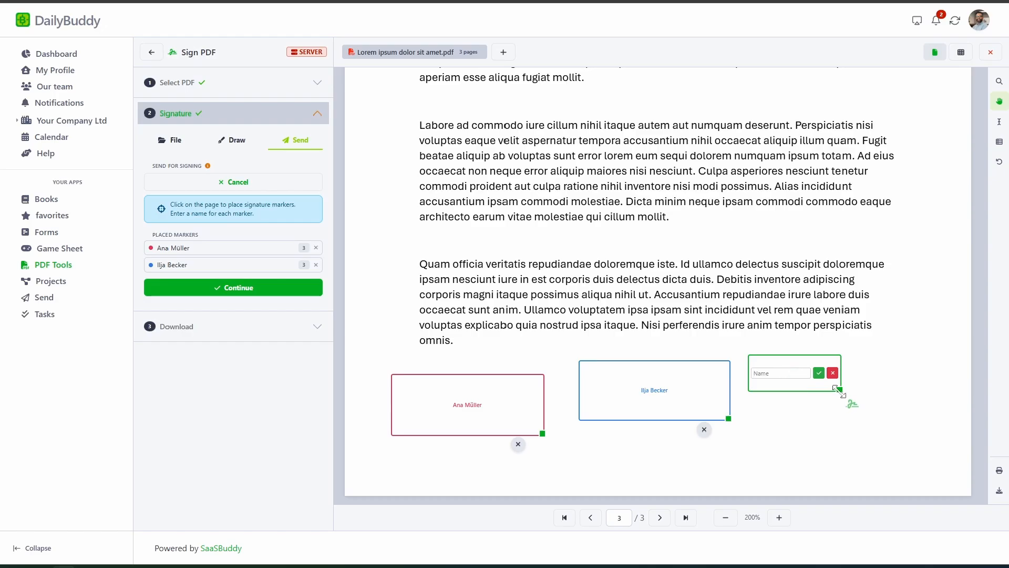
drag(844, 409, 904, 416)
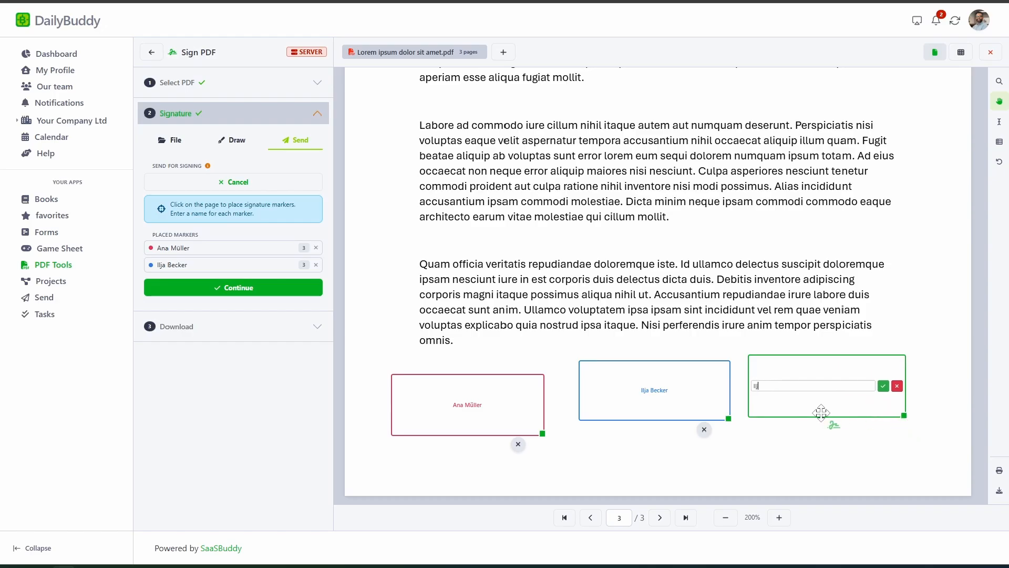
click(884, 386)
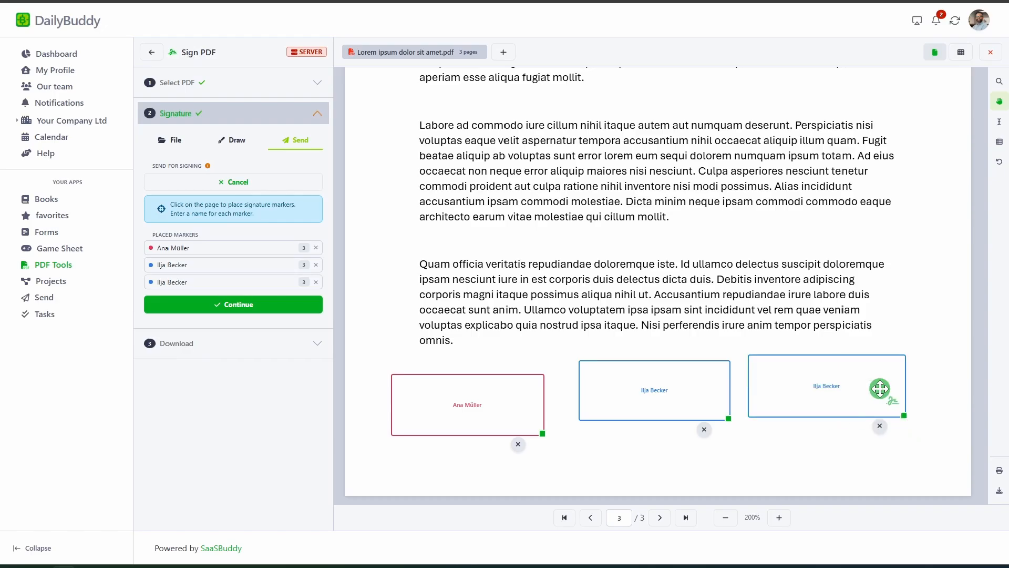
Open the send-for-signing settings, try a separate link per signer, and set the link mode back to one shared link.
click(201, 305)
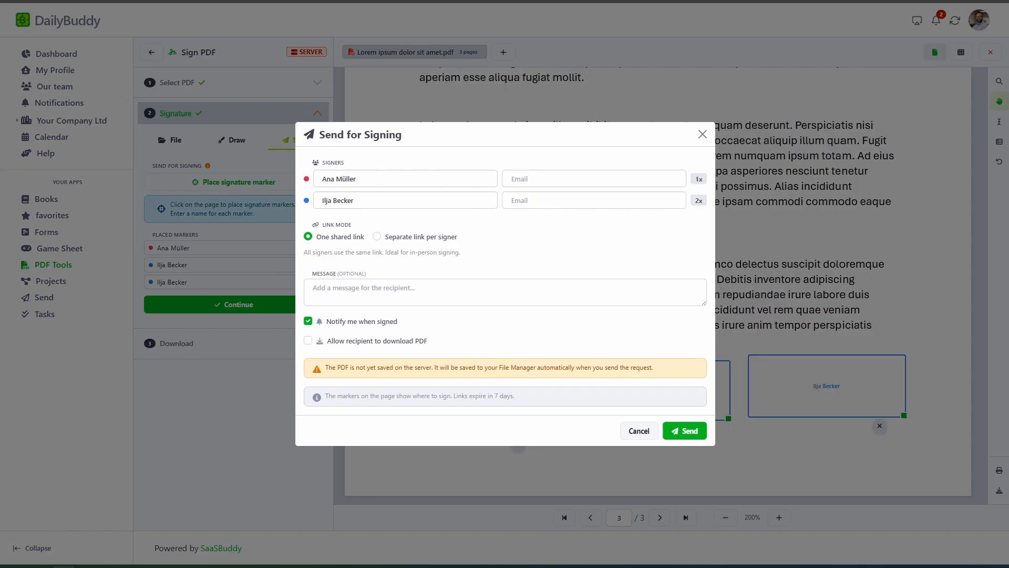
click(547, 179)
click(542, 199)
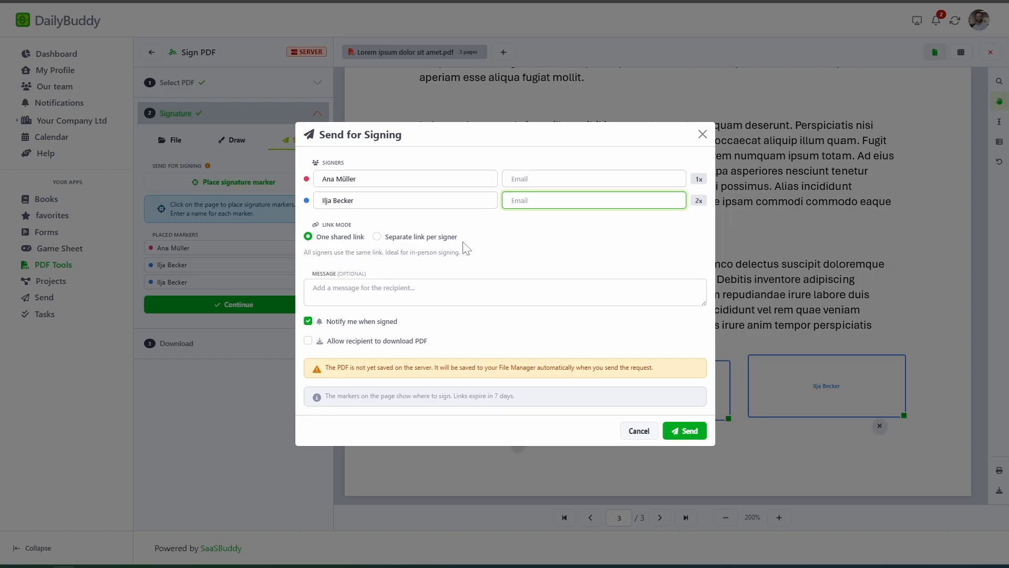
click(388, 236)
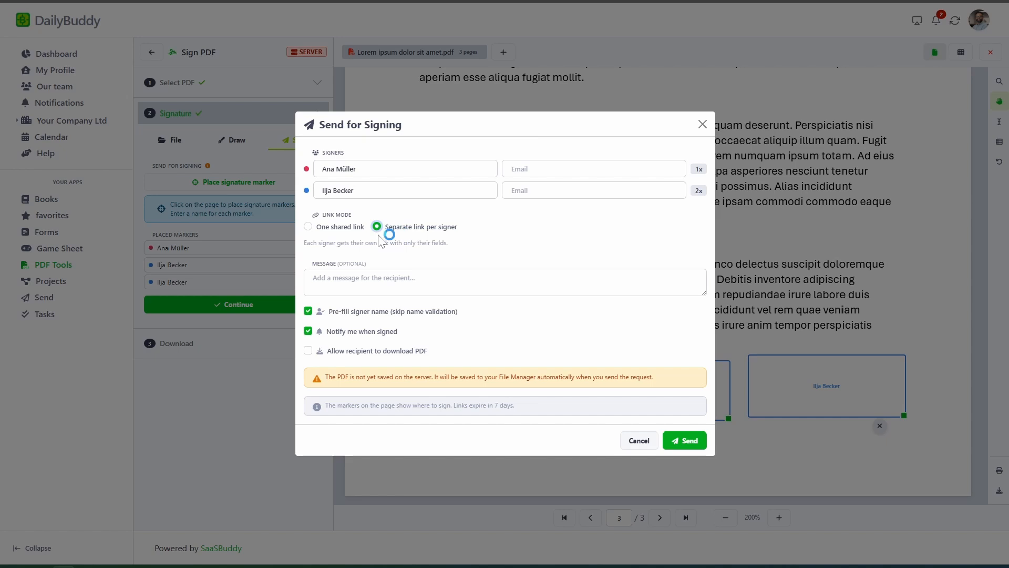
click(339, 231)
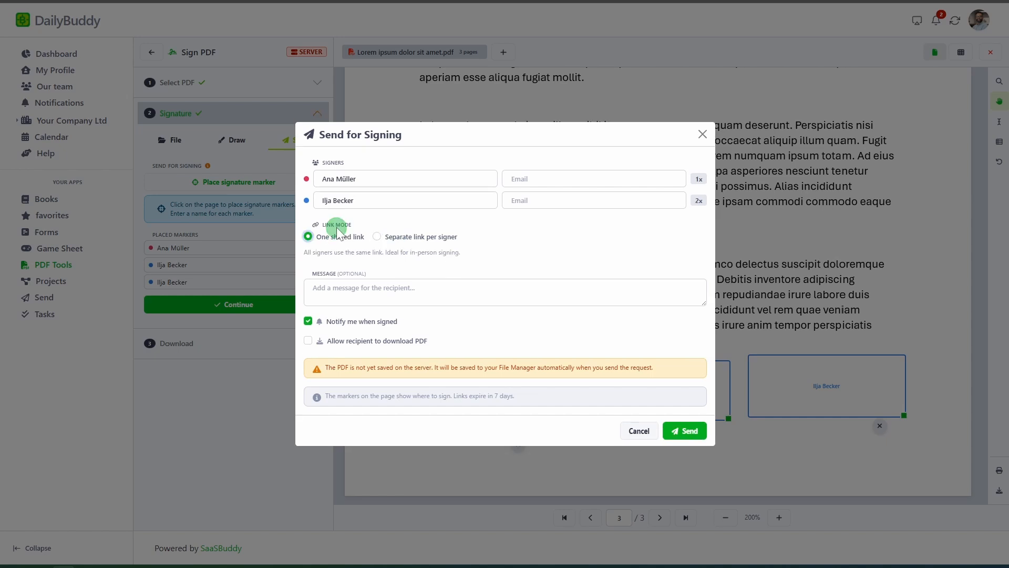
Add the message "Please Sign!" for the recipients and send the signing request.
key(Tab)
text(P)
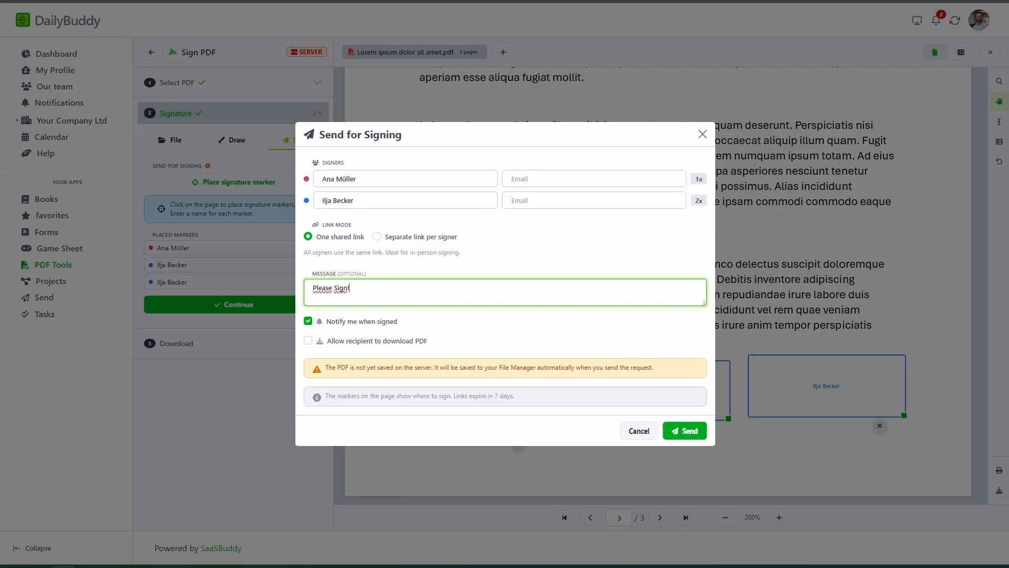
click(688, 431)
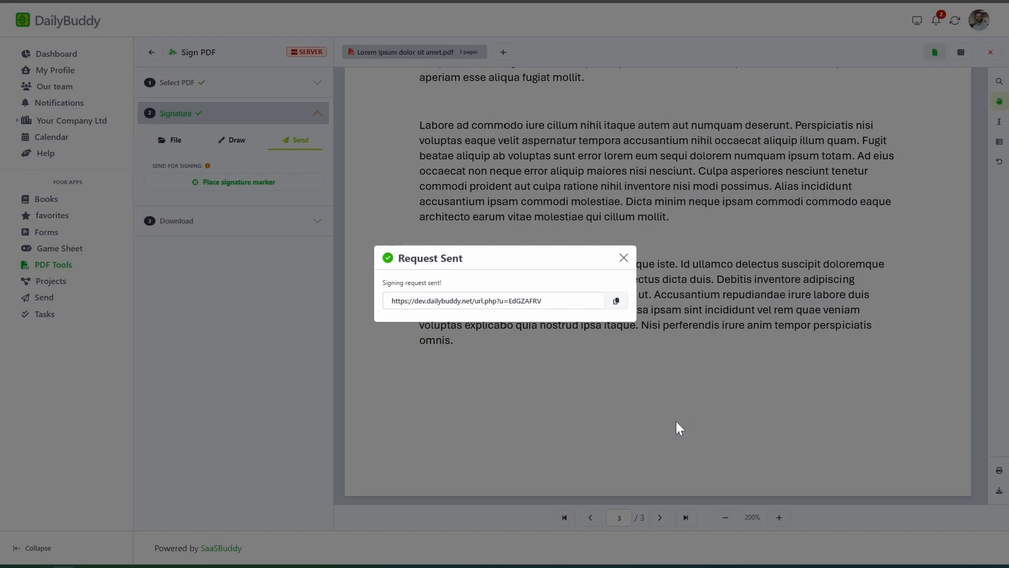
Dismiss the sent confirmation, leave the signing tool, and open the newest pending signing request in the stored files.
click(624, 258)
click(147, 53)
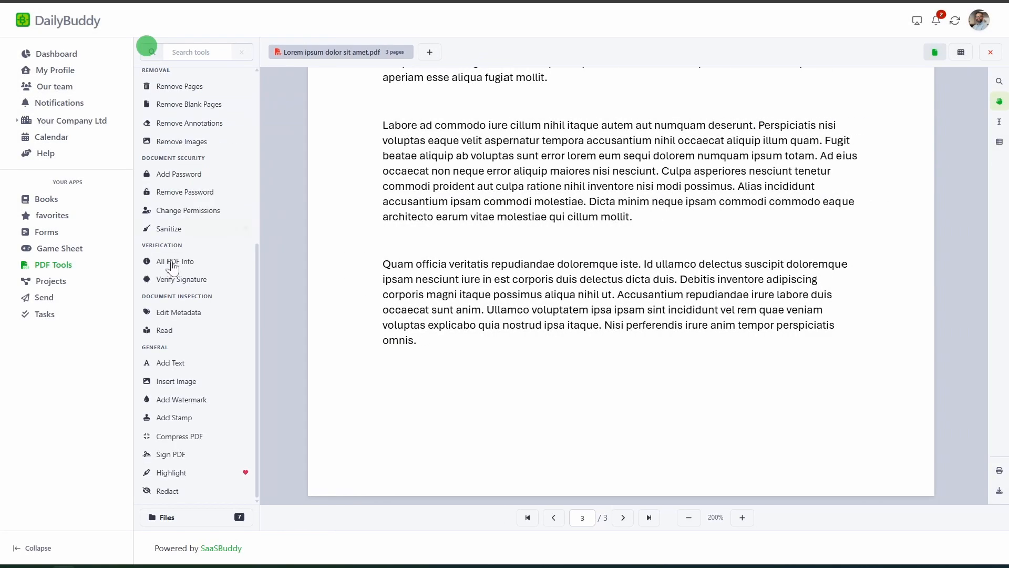
click(191, 517)
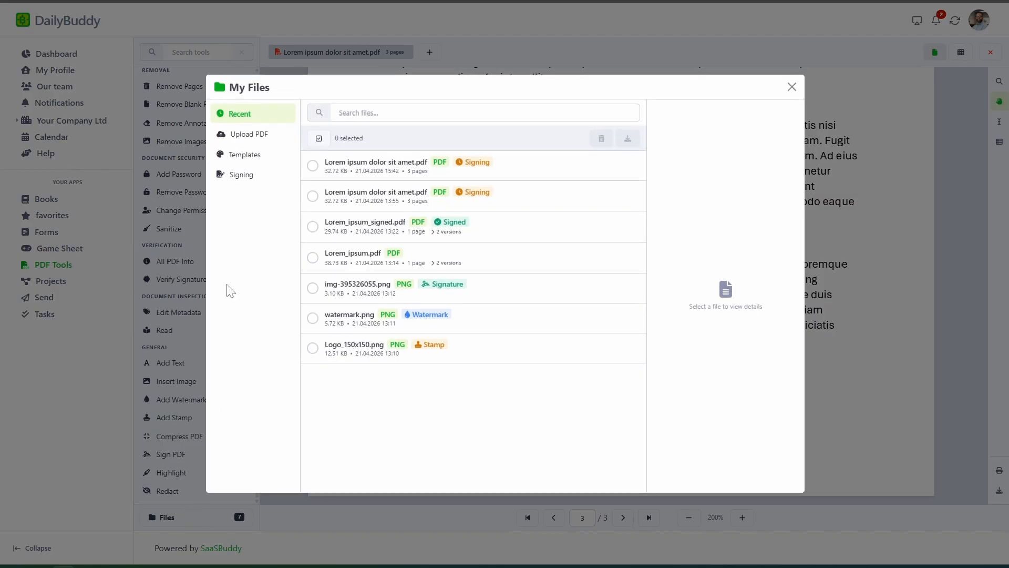
click(234, 174)
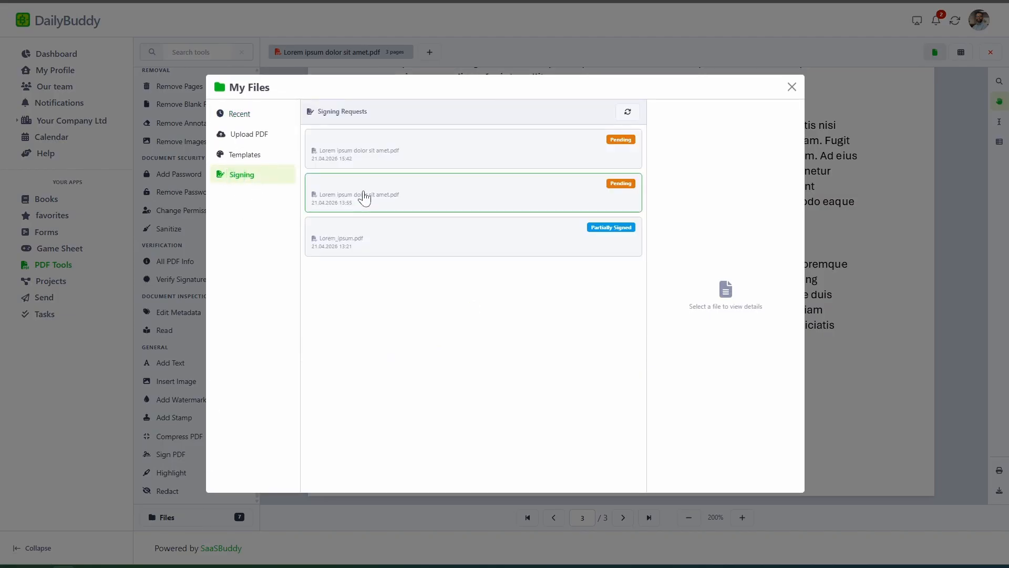
click(429, 151)
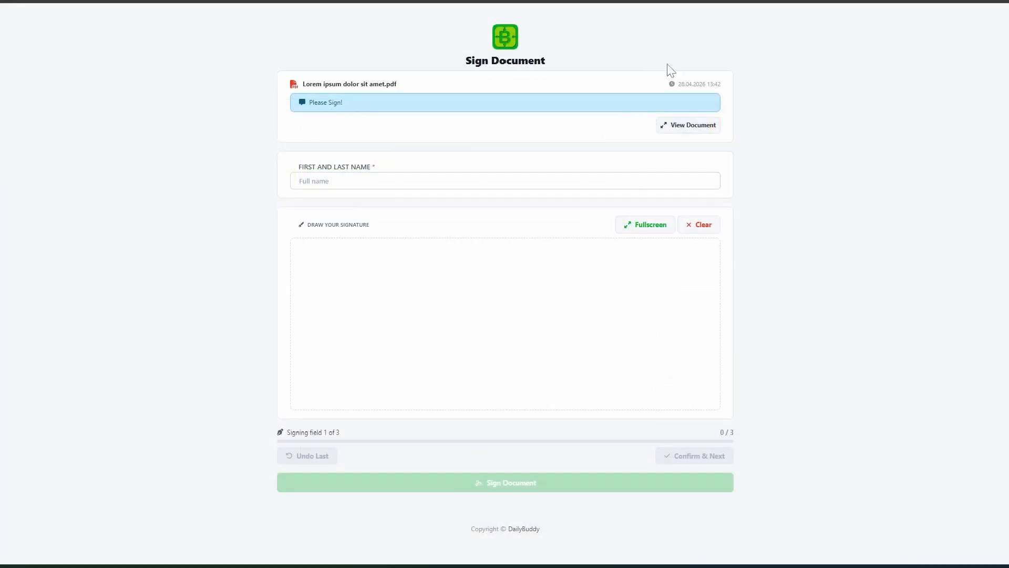
View the full document on the signing page and select the first signer's signature field below the last paragraph.
click(690, 127)
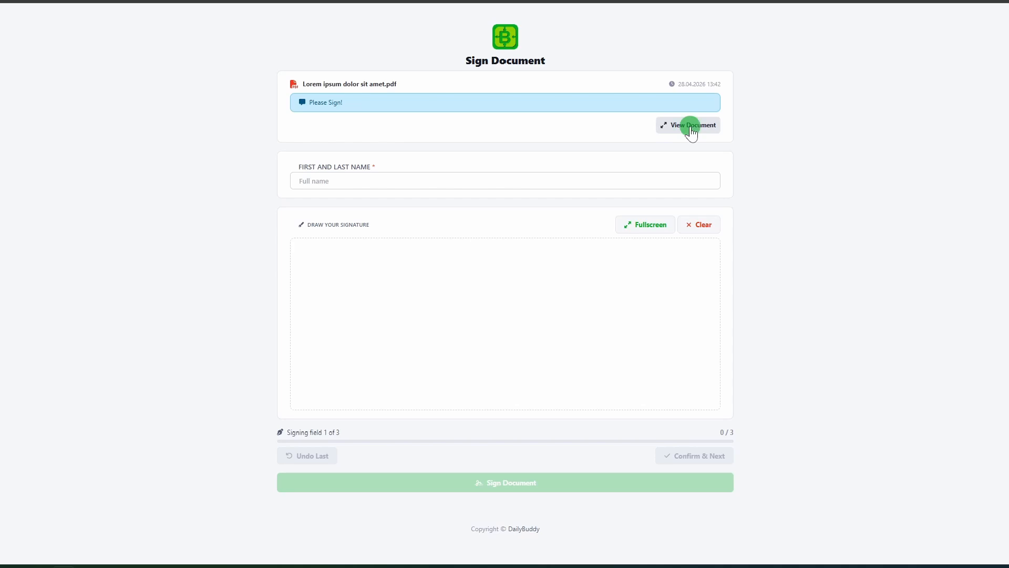
scroll(737, 199, down, 15)
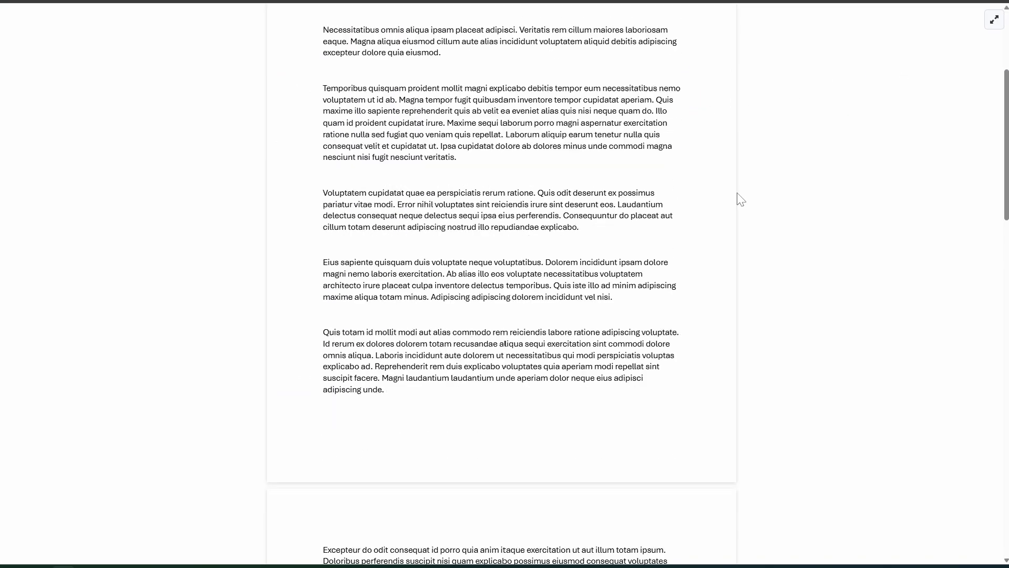
scroll(687, 219, down, 10)
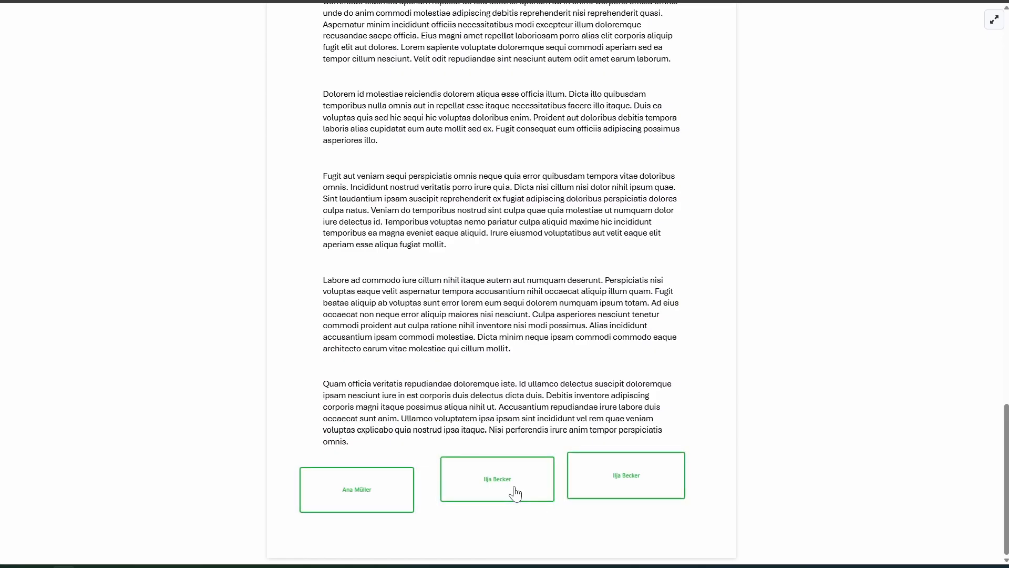
click(365, 489)
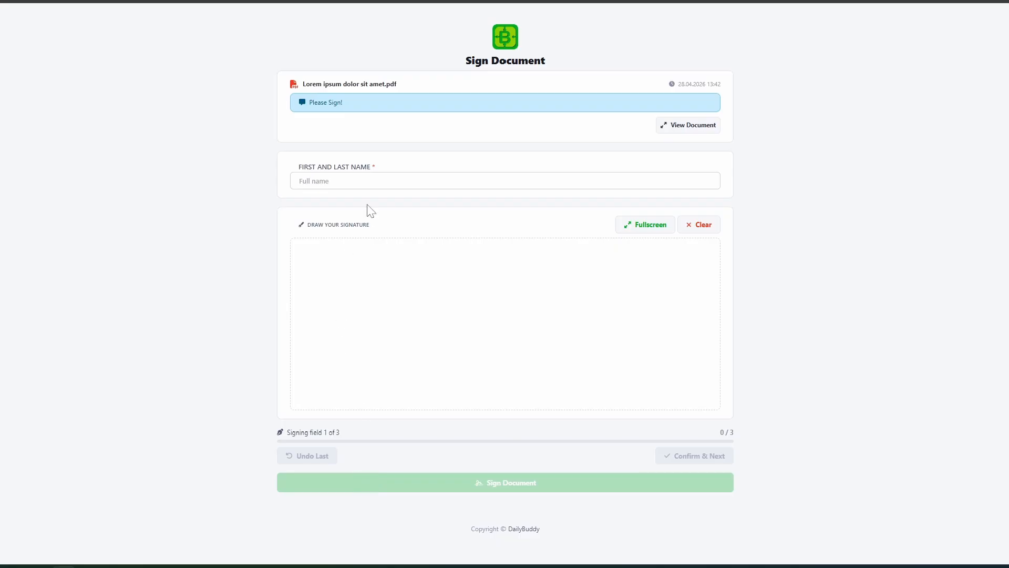
Sign the first field with the first signer's full name and a freehand looping signature, and check it in the document view.
click(358, 181)
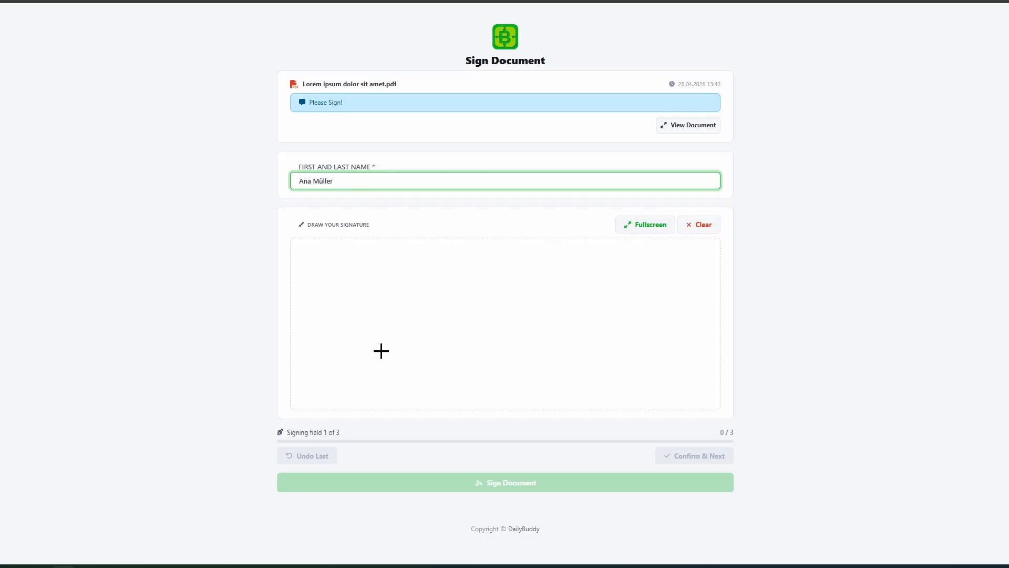
mouse_move(377, 360)
mouse_down()
mouse_move(550, 286)
mouse_move(421, 347)
mouse_move(690, 283)
mouse_up()
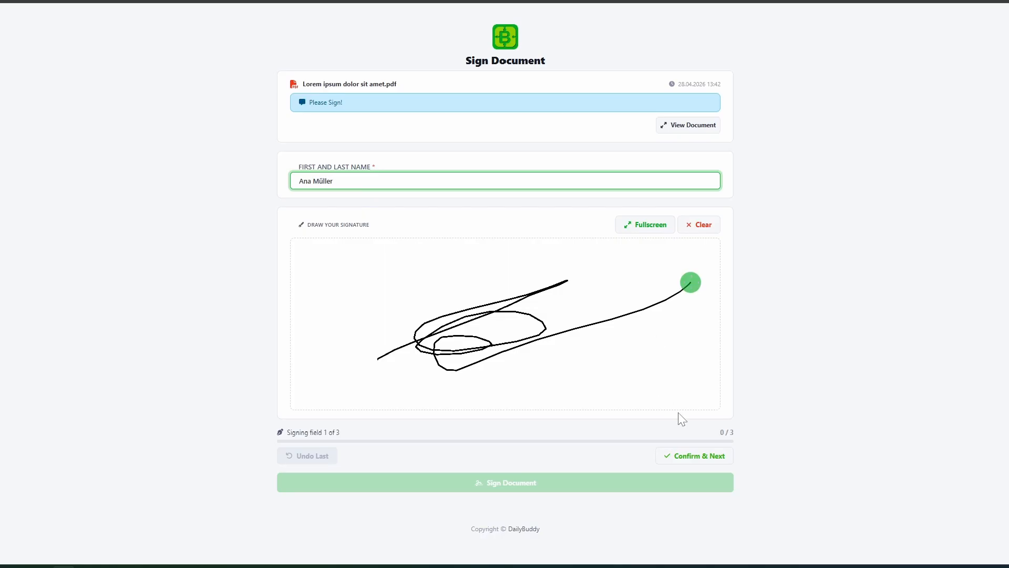
click(689, 458)
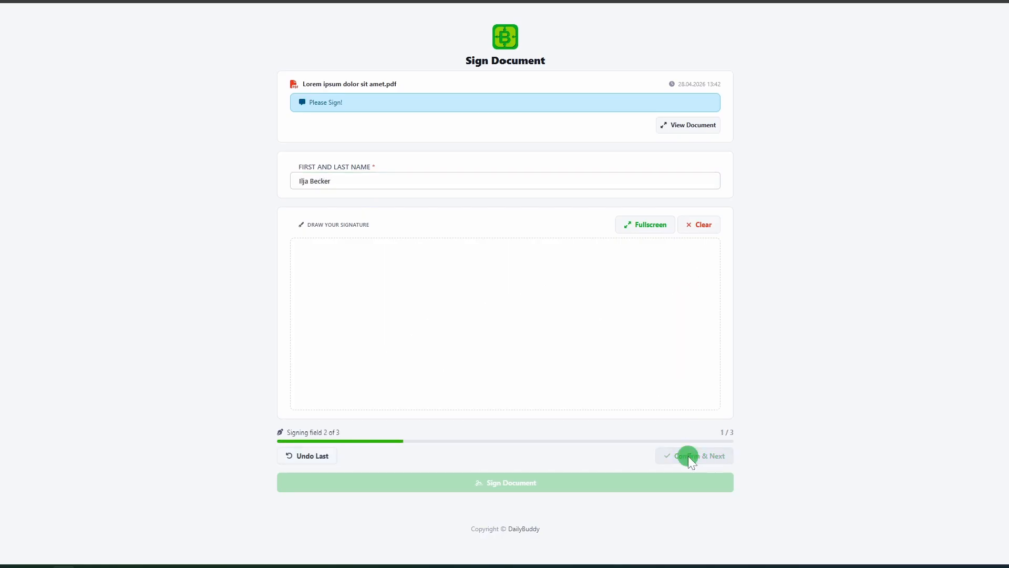
click(692, 125)
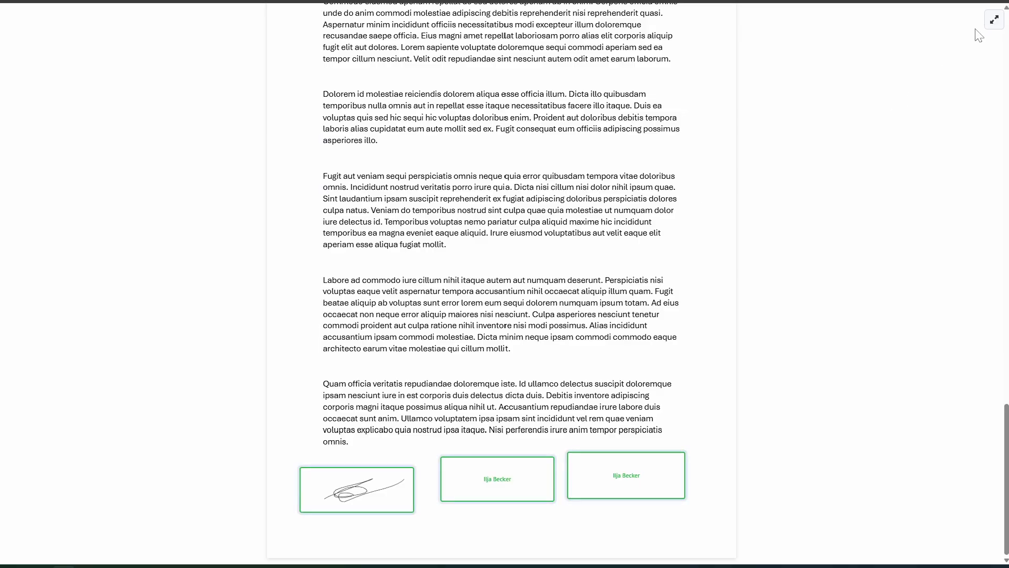
click(994, 22)
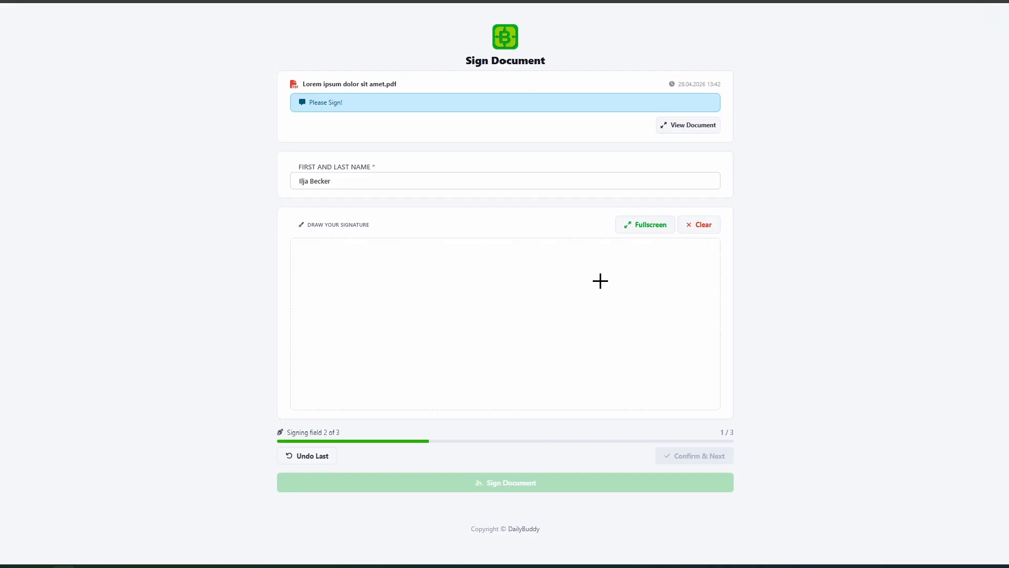
Draw and confirm a freehand signature for the second signer, and submit the signed document.
drag(451, 278, 408, 351)
mouse_move(420, 297)
mouse_down()
mouse_move(494, 287)
mouse_move(461, 295)
mouse_up()
mouse_move(431, 342)
mouse_down()
mouse_move(499, 325)
mouse_move(505, 351)
mouse_move(678, 312)
mouse_up()
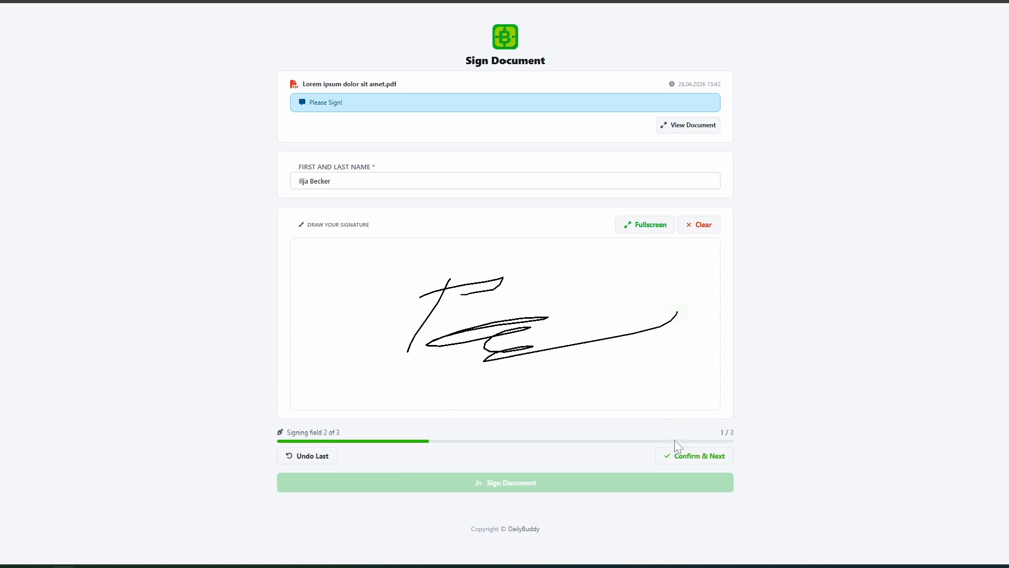
click(675, 456)
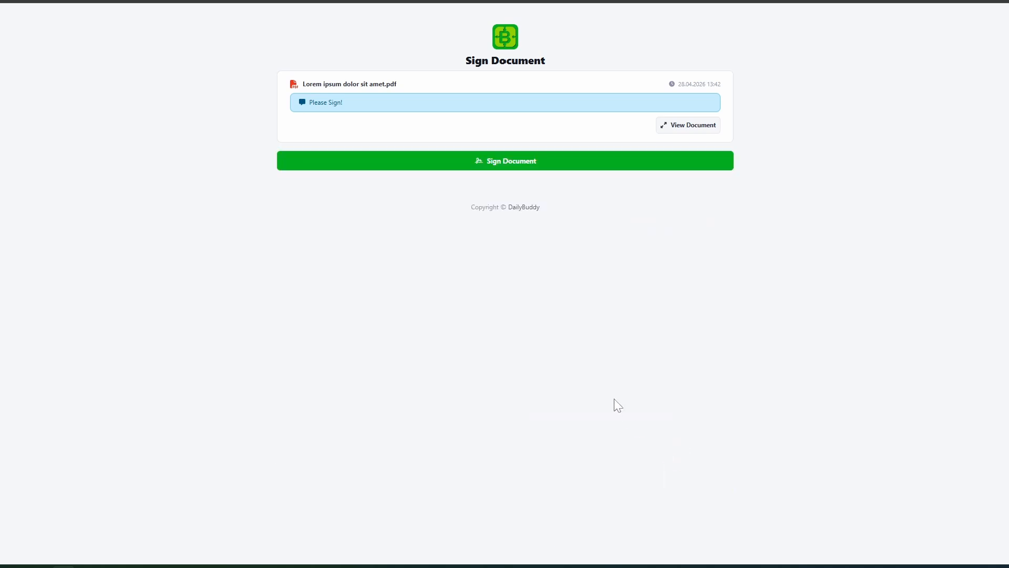
click(502, 167)
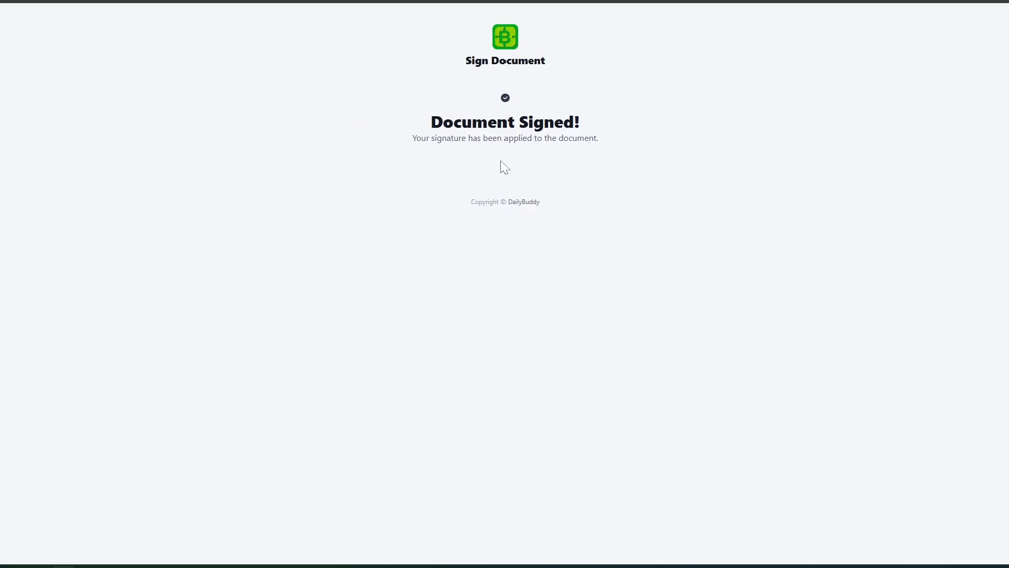